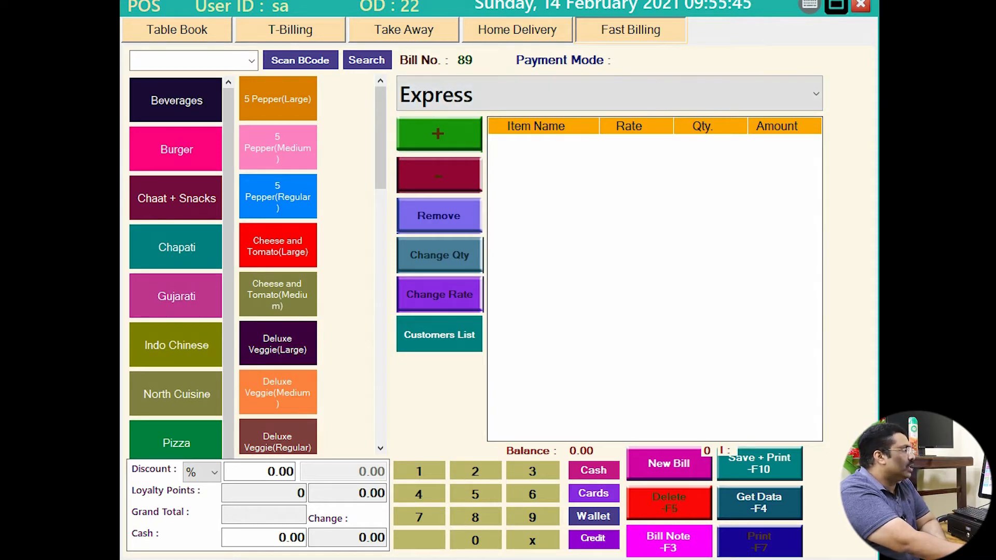
# Bill one Cheese and Tomato(Large) at 300 under Swiggy and save and print it as bill 89.
pyautogui.click(609, 94)
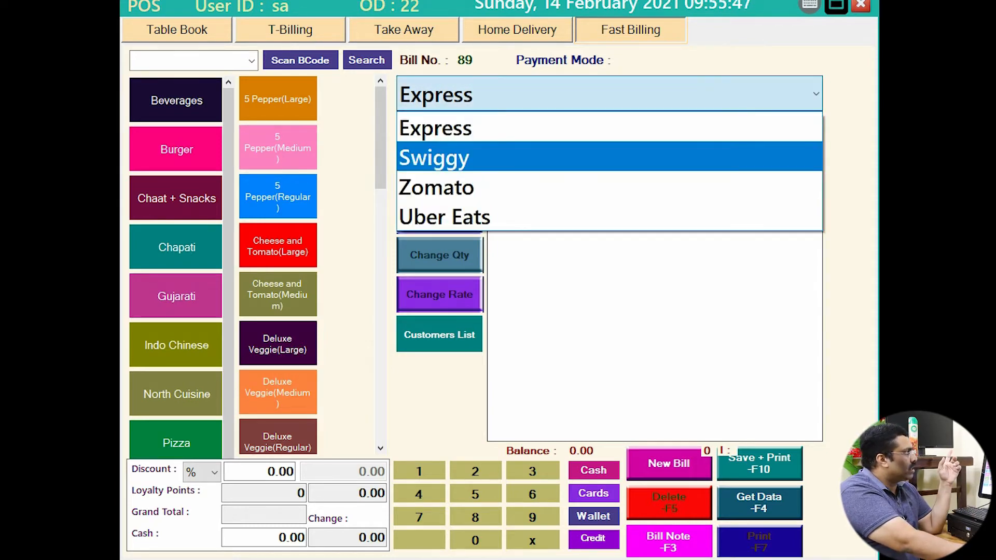
pyautogui.click(609, 157)
pyautogui.click(278, 246)
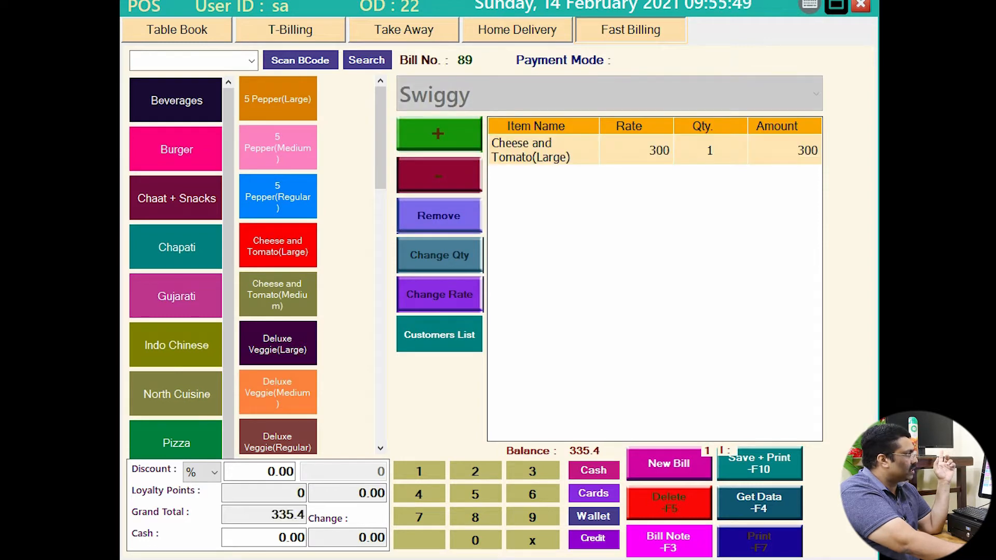
pyautogui.click(759, 463)
pyautogui.click(484, 317)
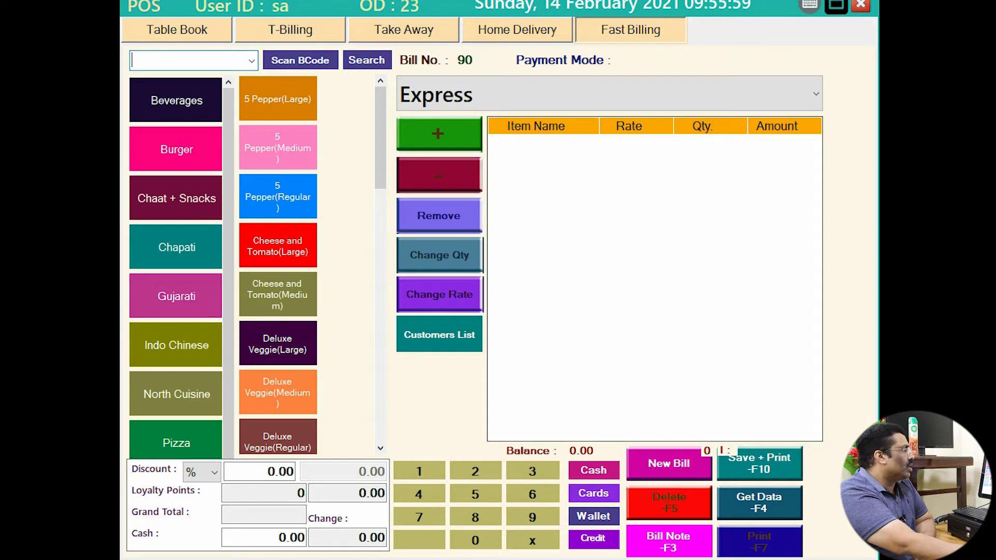
# Save and print a Zomato bill for Cheese and Tomato(Medium) and Deluxe Veggie(Large), totalling 726.7.
pyautogui.click(609, 93)
pyautogui.click(609, 188)
pyautogui.click(278, 294)
pyautogui.click(278, 343)
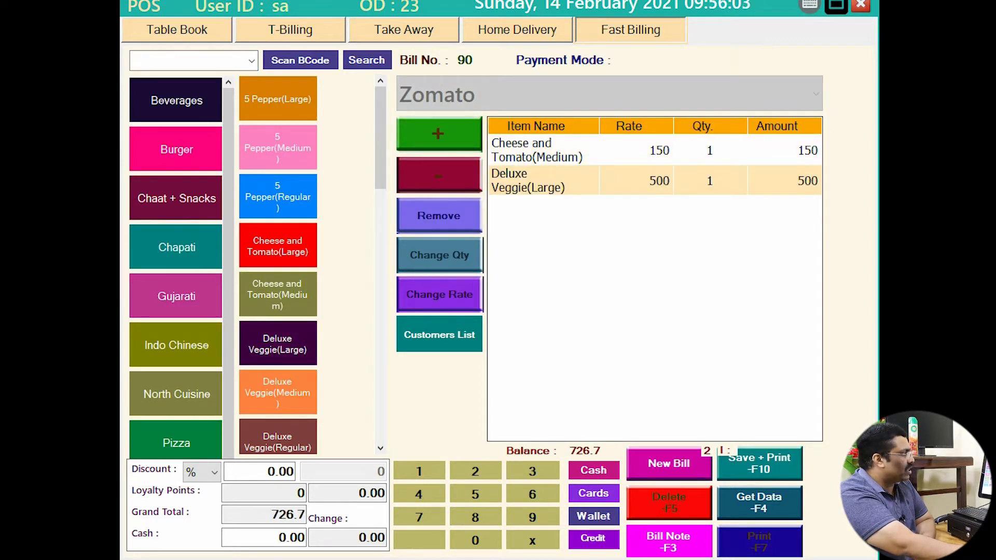
pyautogui.press('F10')
pyautogui.press('Return')
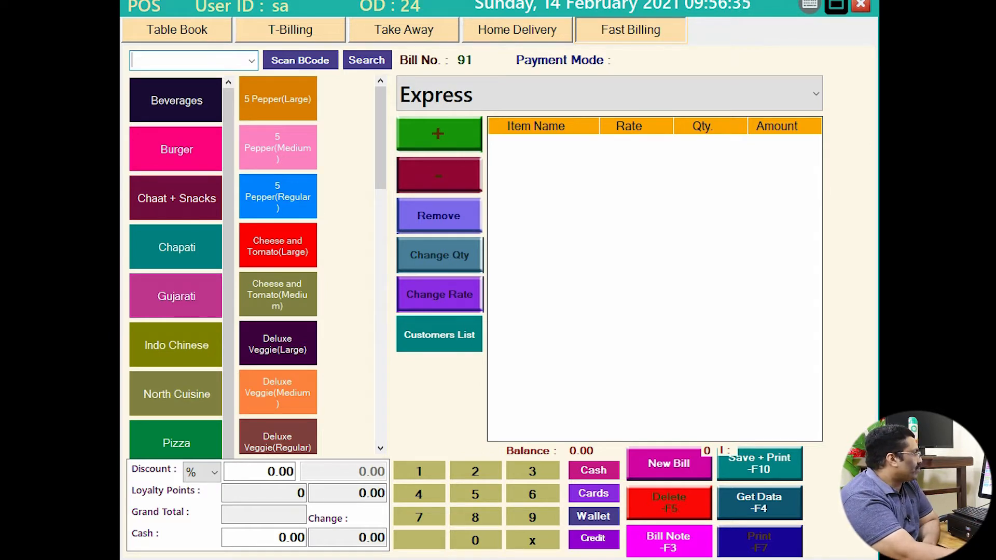
# Browse the Chapati, Chaat + Snacks, Indo Chinese, North Cuisine and Pizza categories, ending on Beverages.
pyautogui.click(176, 247)
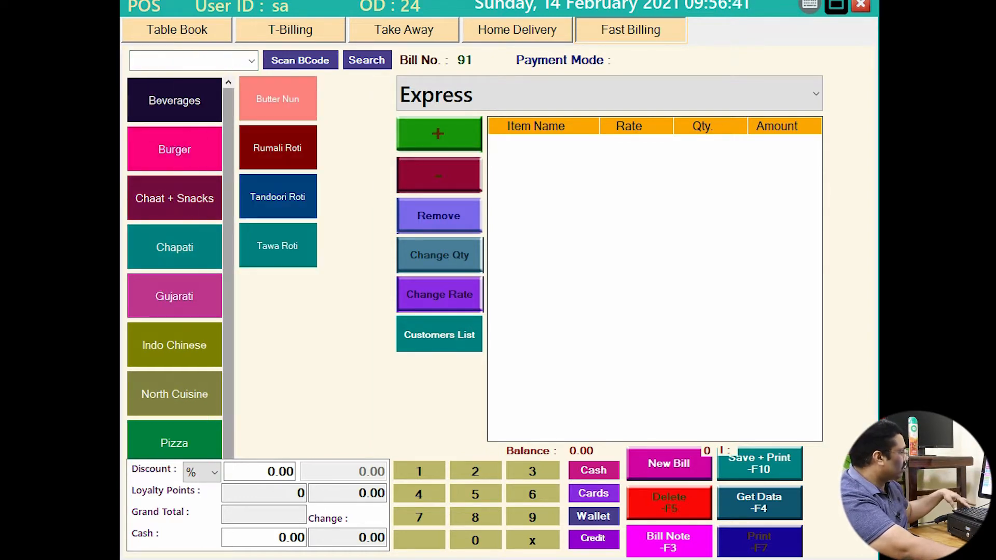
pyautogui.moveTo(356, 411); pyautogui.dragTo(381, 453)
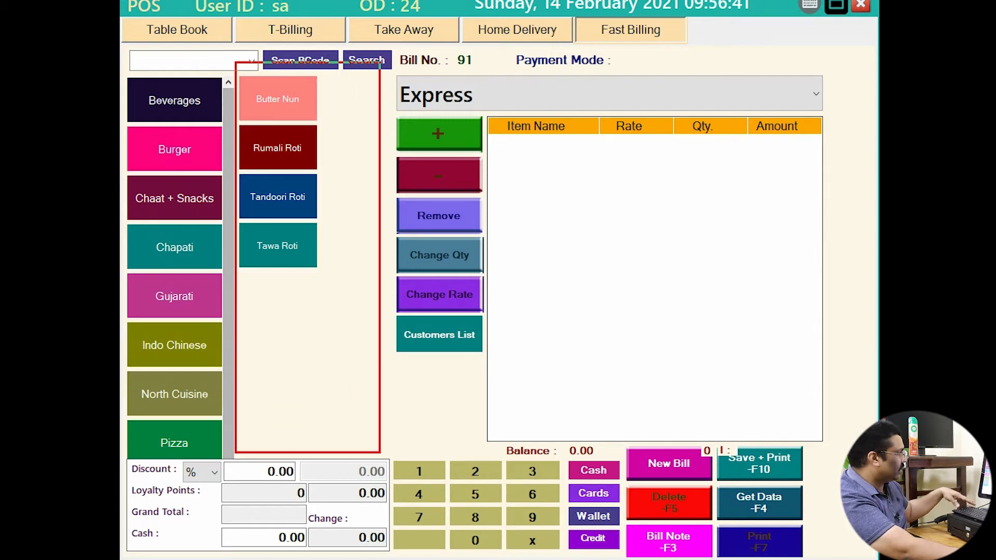
pyautogui.press('Escape')
pyautogui.click(174, 198)
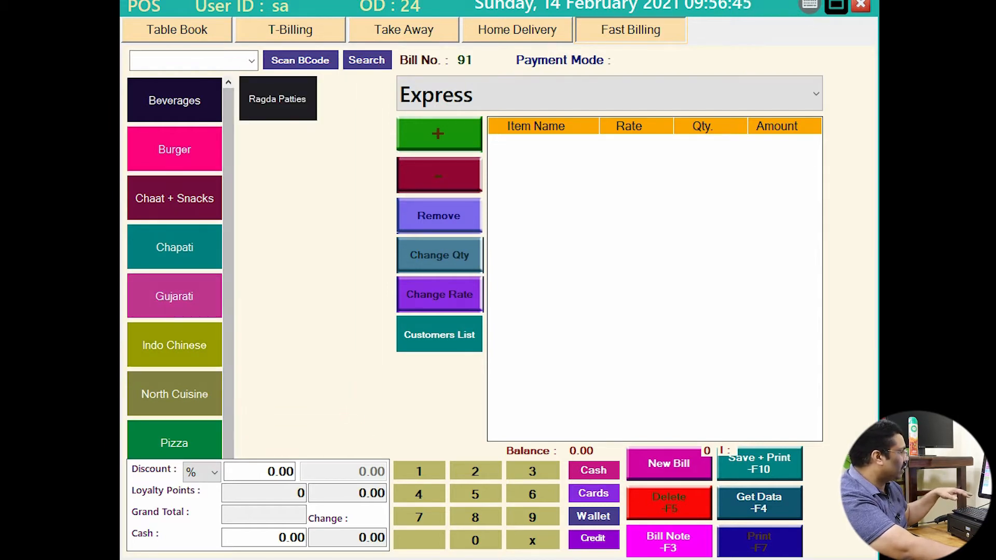
pyautogui.click(174, 345)
pyautogui.click(174, 394)
pyautogui.click(174, 441)
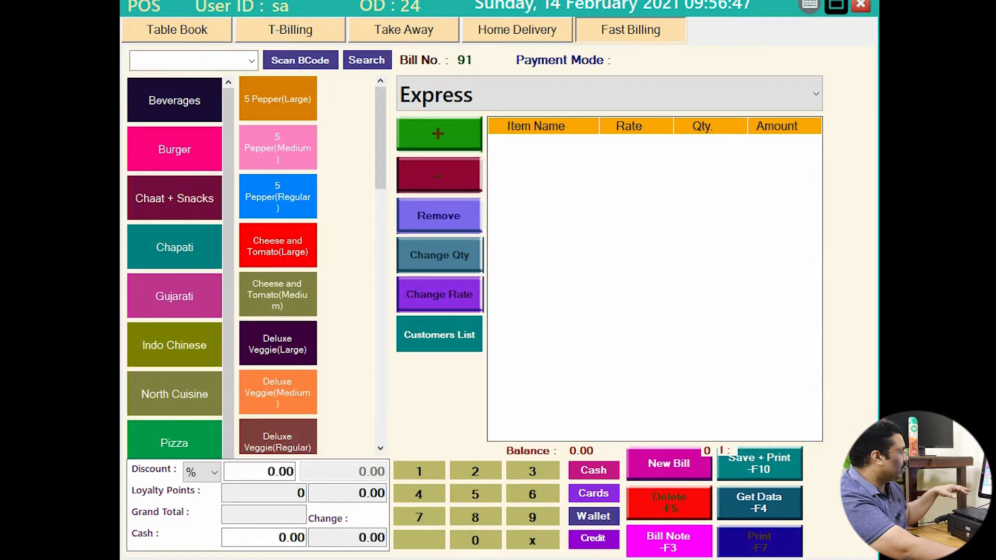
pyautogui.click(174, 100)
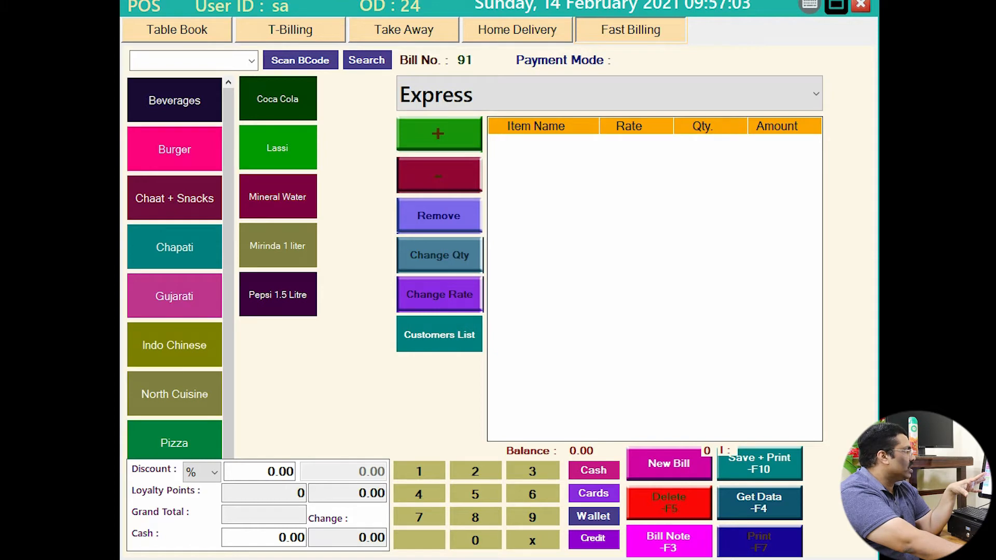
# Rebill one Lassi under Swiggy at 30 (total 32.04) and minimise the POS window.
pyautogui.click(278, 147)
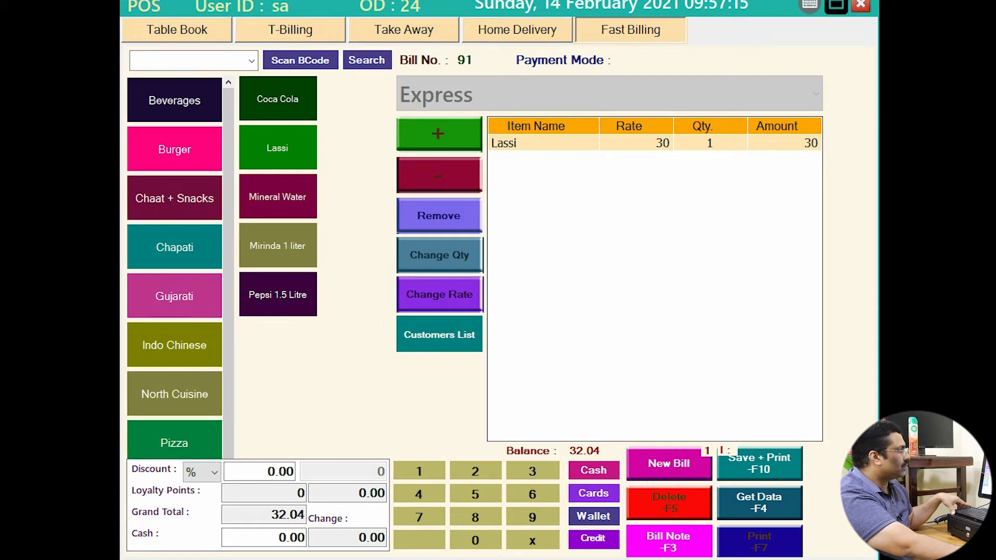
pyautogui.click(668, 464)
pyautogui.click(610, 93)
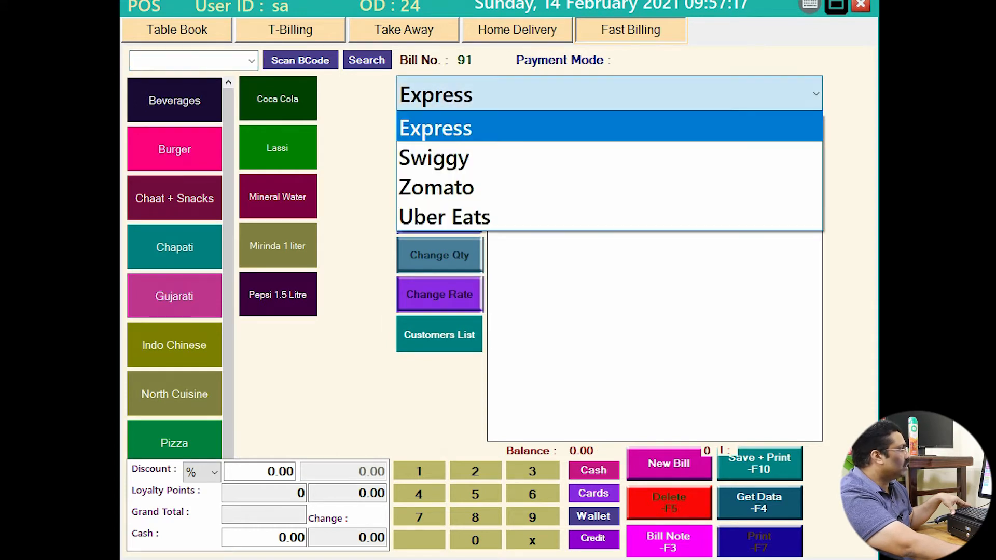
pyautogui.click(467, 157)
pyautogui.click(278, 148)
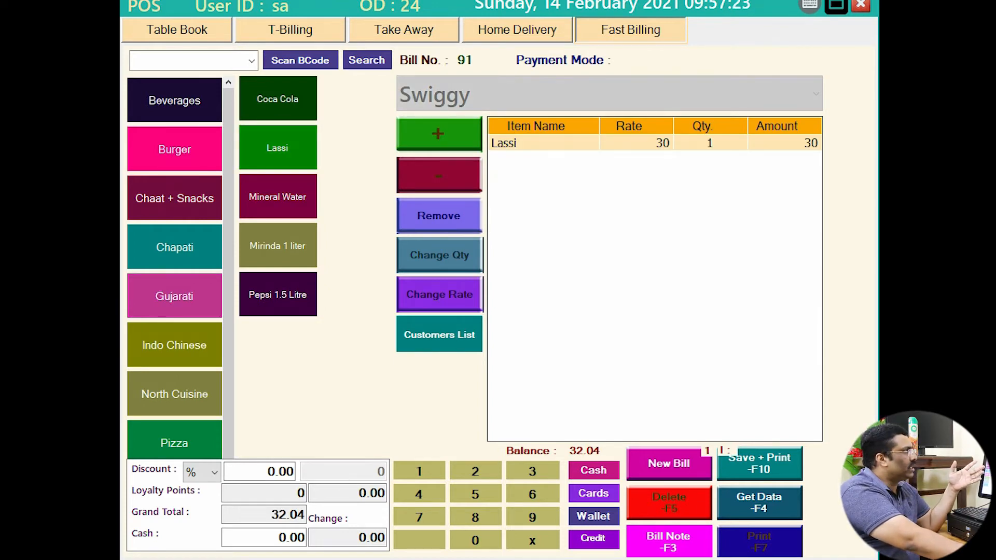
pyautogui.click(835, 4)
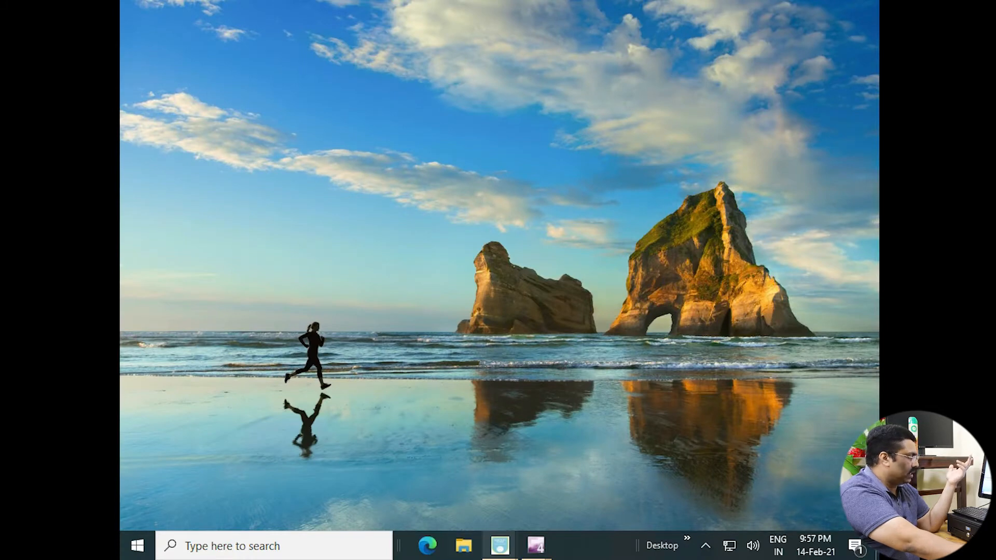
# In Back Office, start a new menu item in Category Rice with Kitchen/Section Kitchen1.
pyautogui.moveTo(500, 545)
pyautogui.click(425, 467)
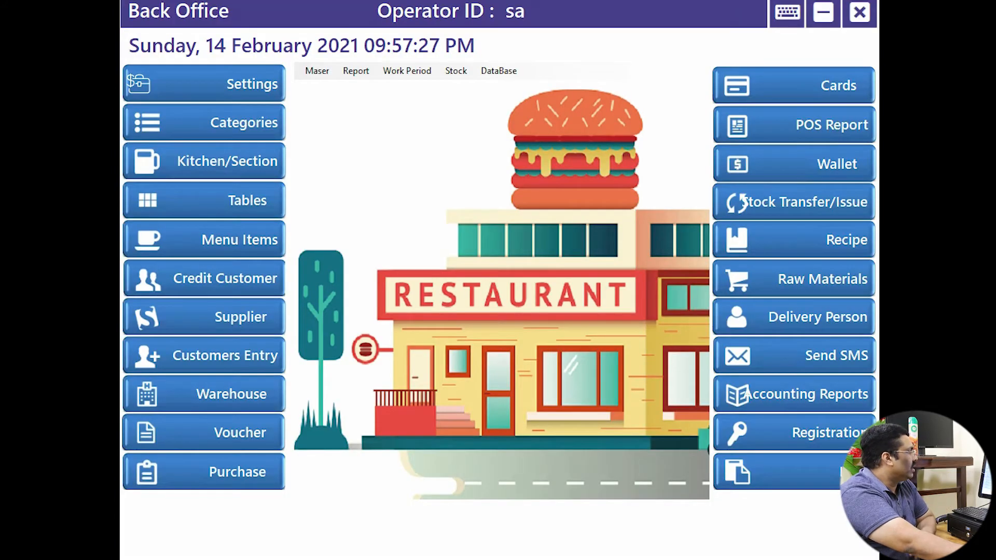
pyautogui.click(204, 240)
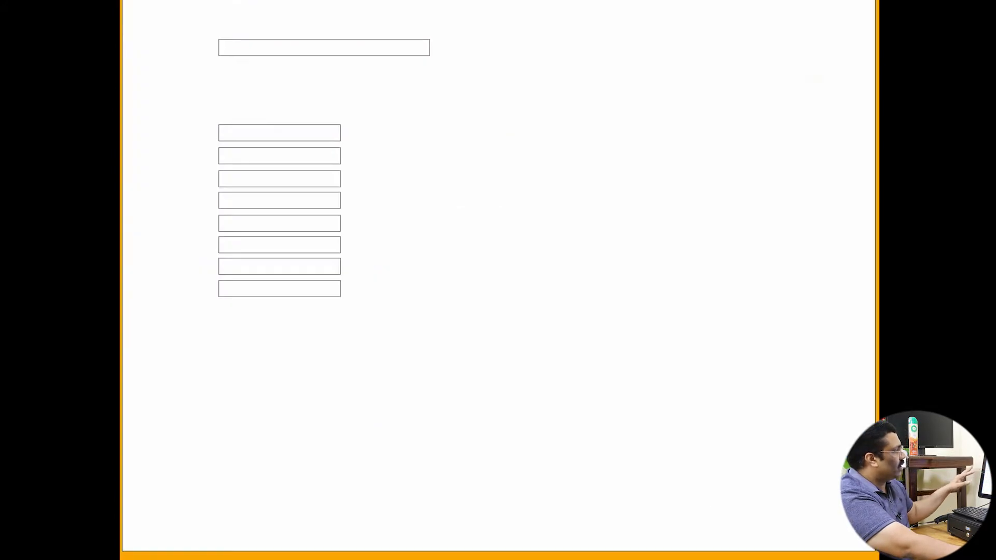
pyautogui.click(290, 69)
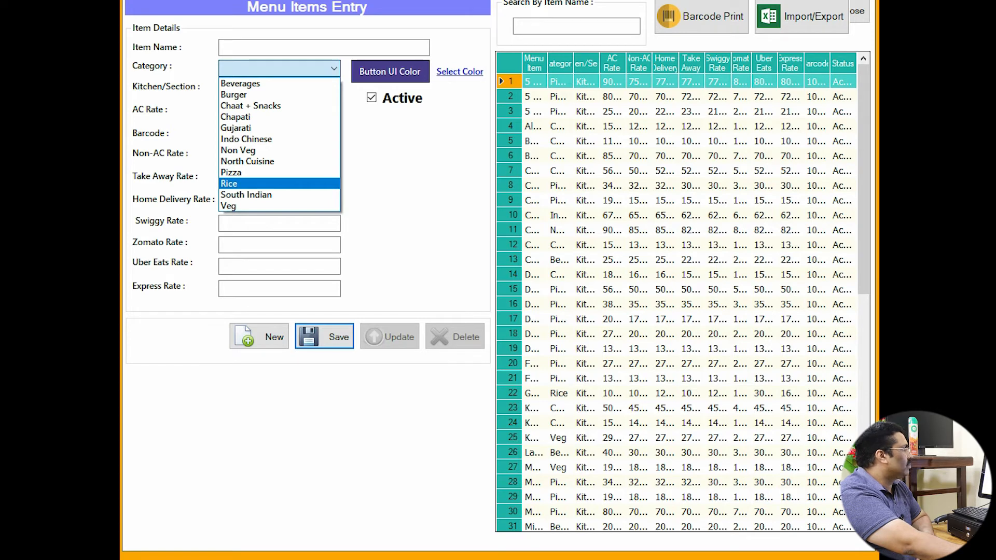
pyautogui.click(270, 183)
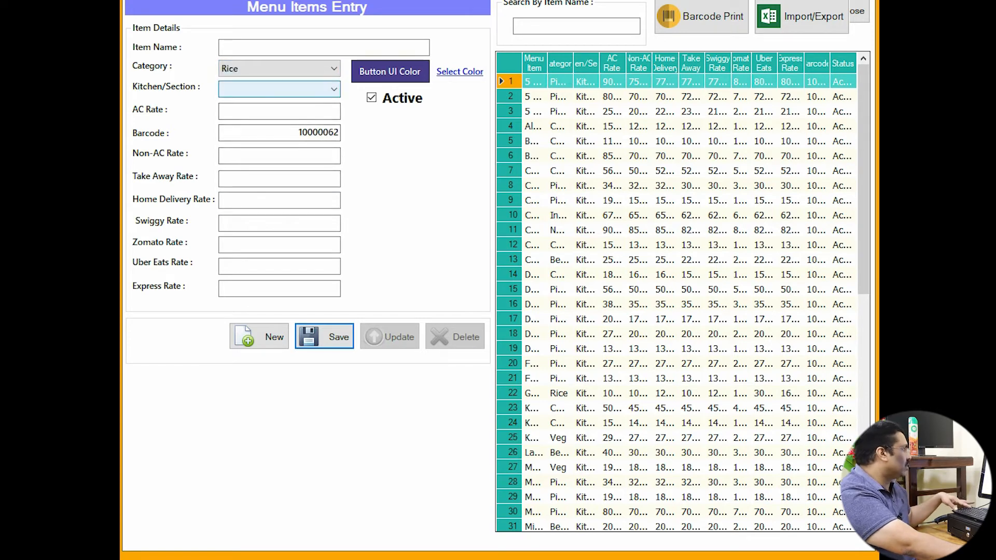
pyautogui.moveTo(217, 57)
pyautogui.mouseDown()
pyautogui.moveTo(269, 76)
pyautogui.moveTo(352, 77)
pyautogui.mouseUp()
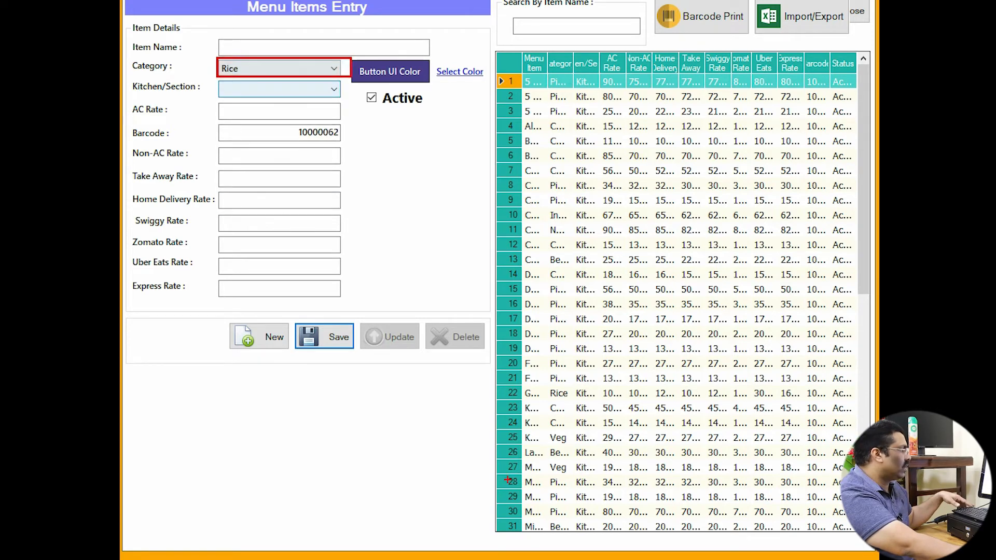
pyautogui.press('Escape')
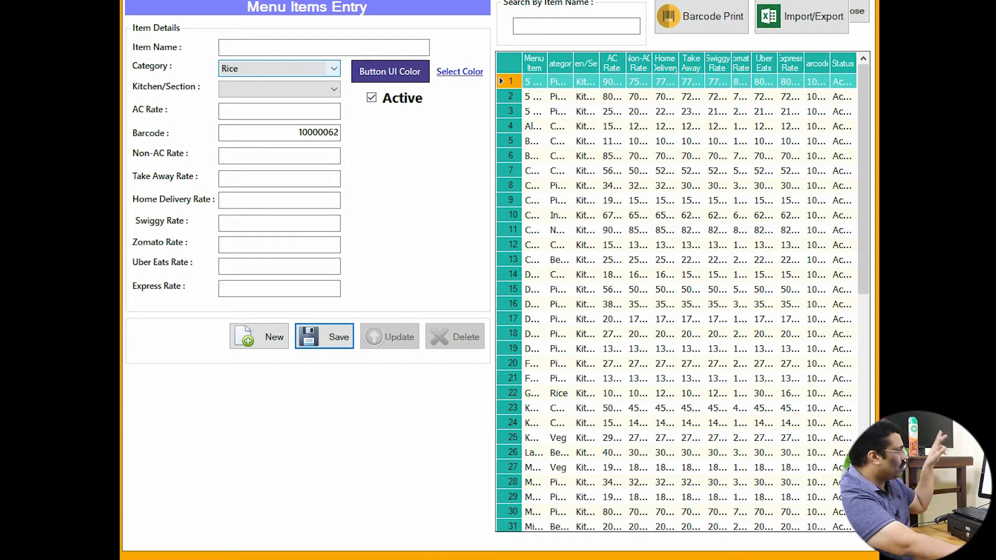
pyautogui.click(291, 90)
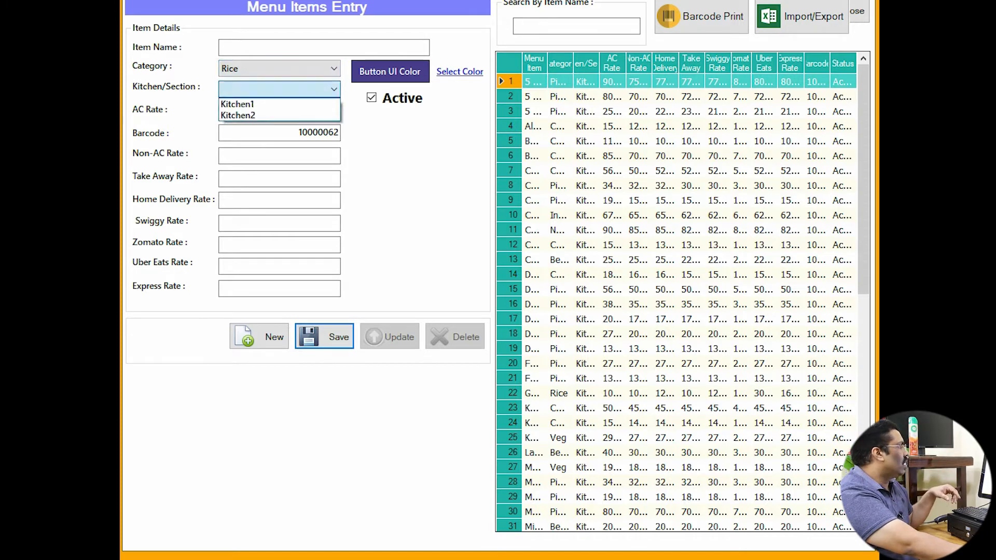
pyautogui.click(270, 103)
pyautogui.click(275, 47)
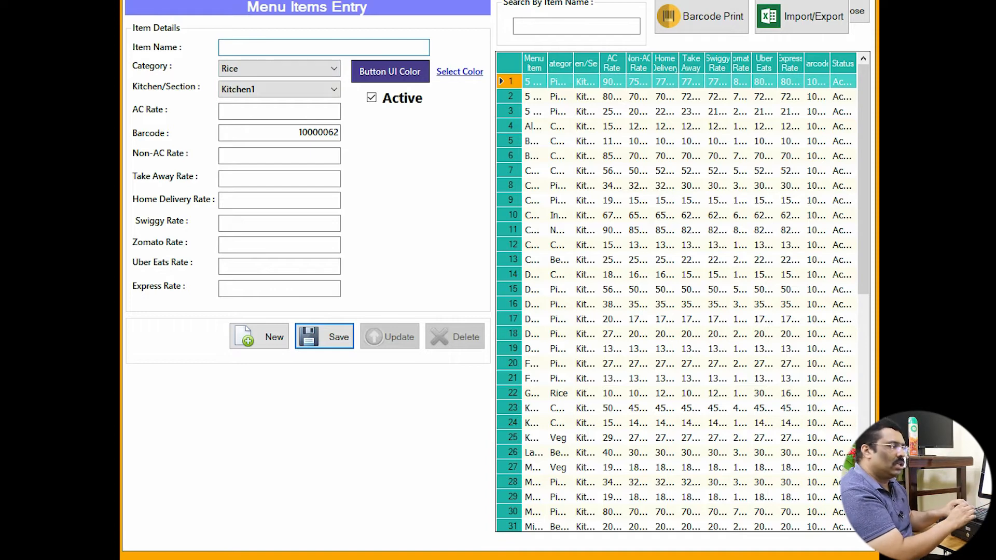
# Name the new item 'kerala rice' and give its button a pink colour.
pyautogui.write('kerala rice')
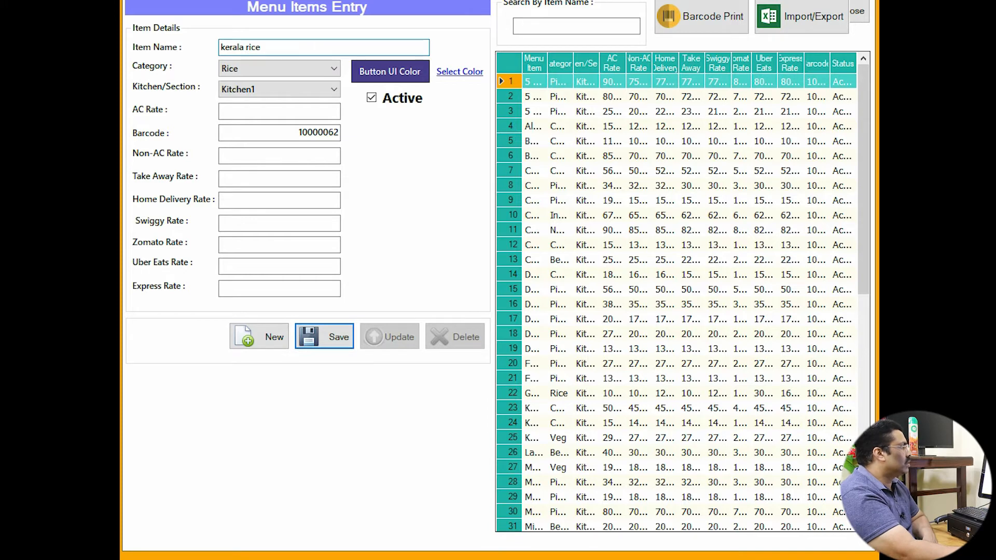
pyautogui.click(459, 72)
pyautogui.click(547, 135)
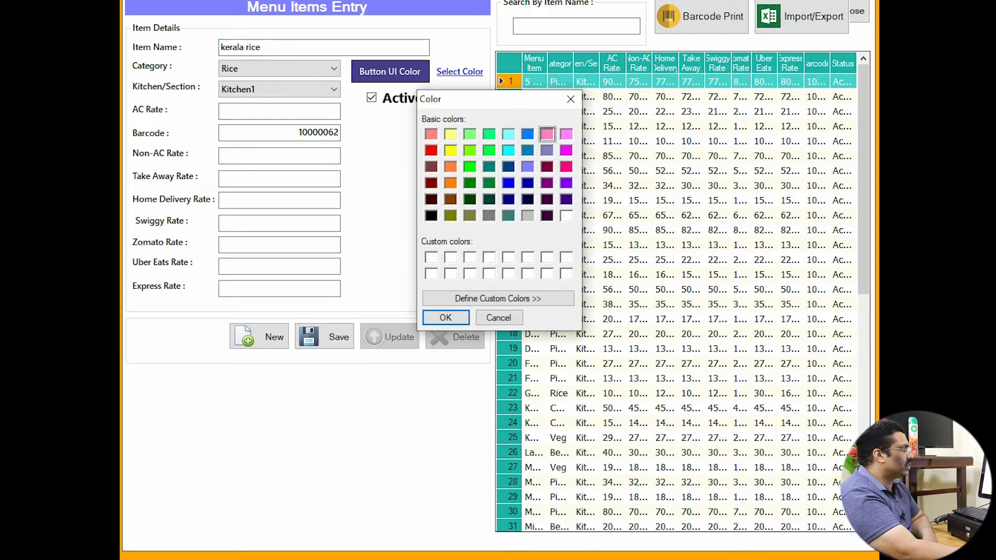
pyautogui.press('Return')
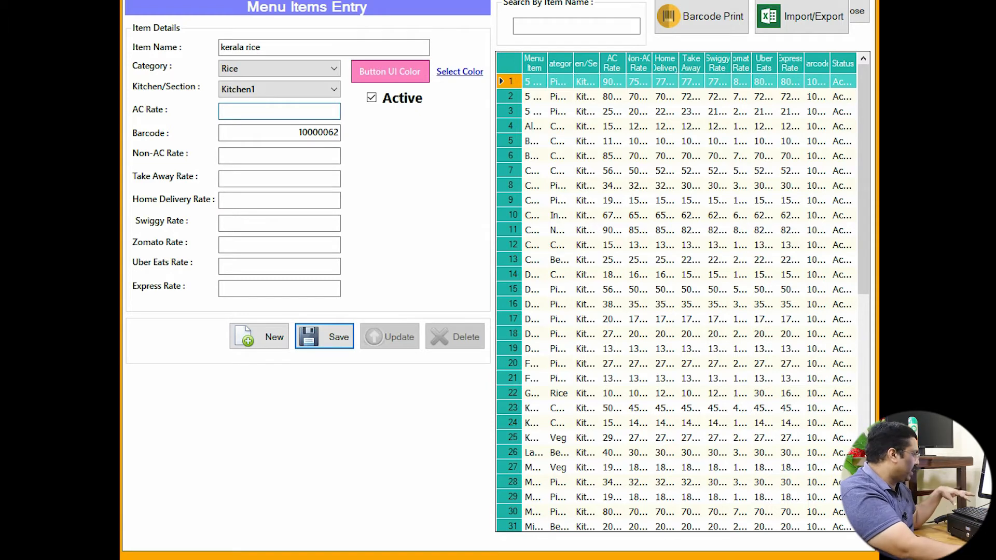
pyautogui.moveTo(121, 100); pyautogui.dragTo(191, 317)
pyautogui.press('Escape')
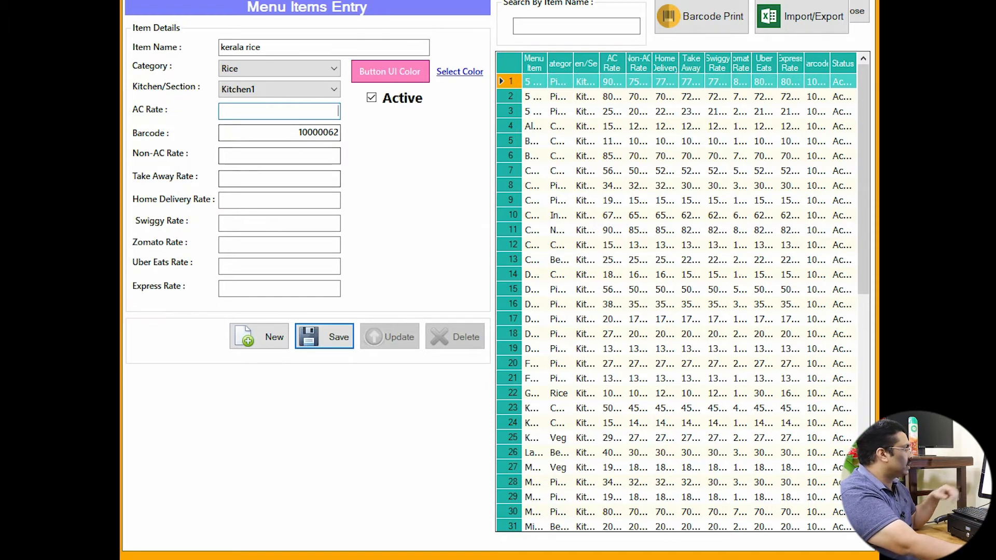
# Enter rates AC 120, Non-AC 100, Take Away 140 and Home Delivery 150.
pyautogui.write('120')
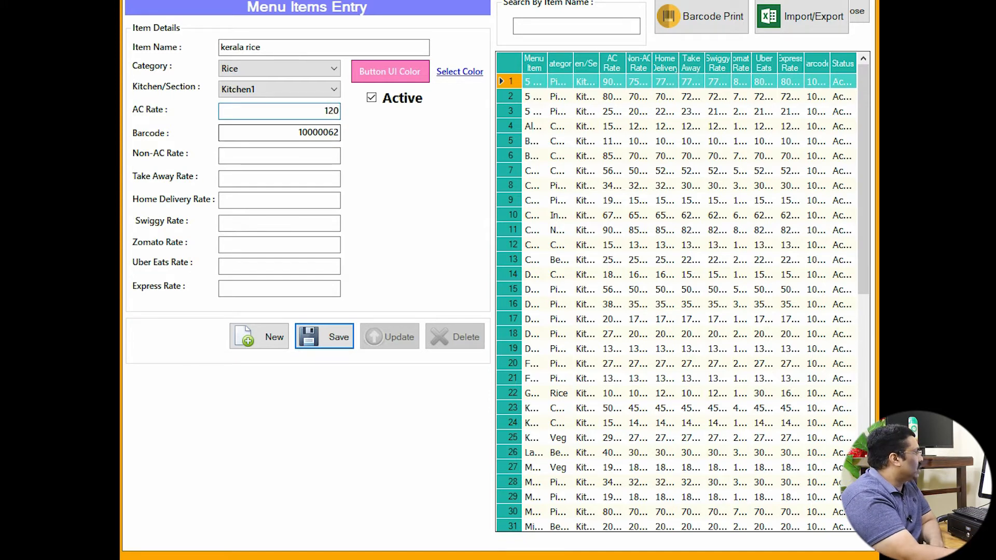
pyautogui.press('Tab')
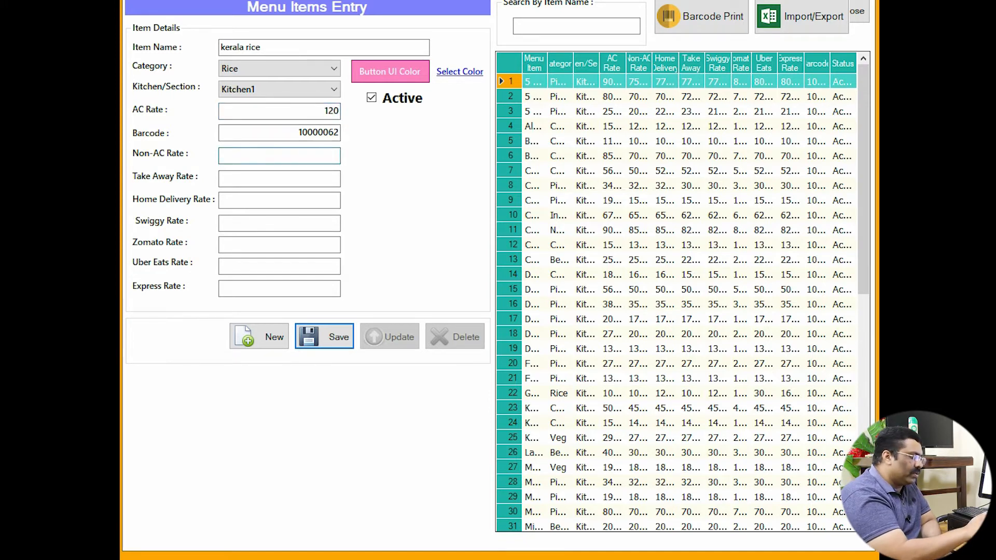
pyautogui.write('100')
pyautogui.press('Tab')
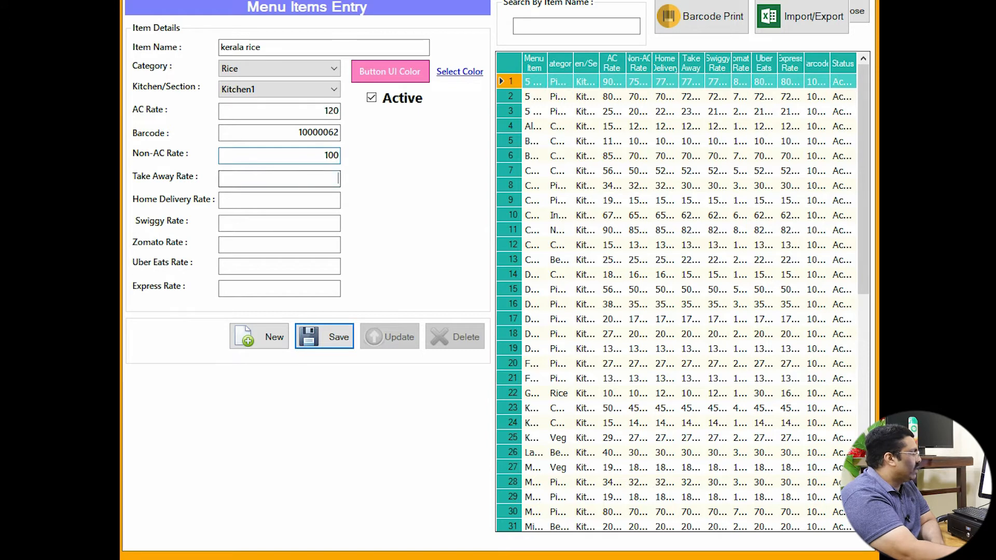
pyautogui.write('1')
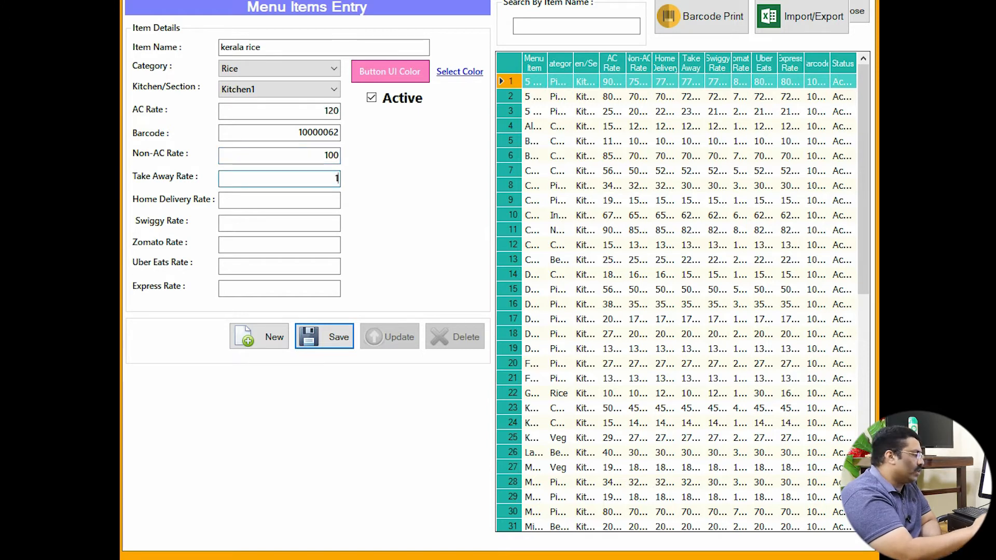
pyautogui.write('40')
pyautogui.press('Tab')
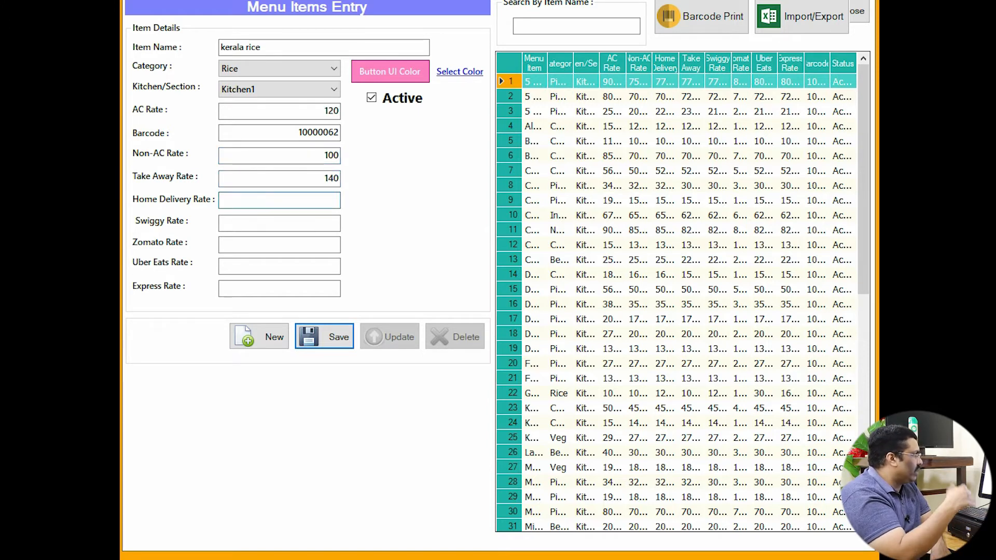
pyautogui.write('150')
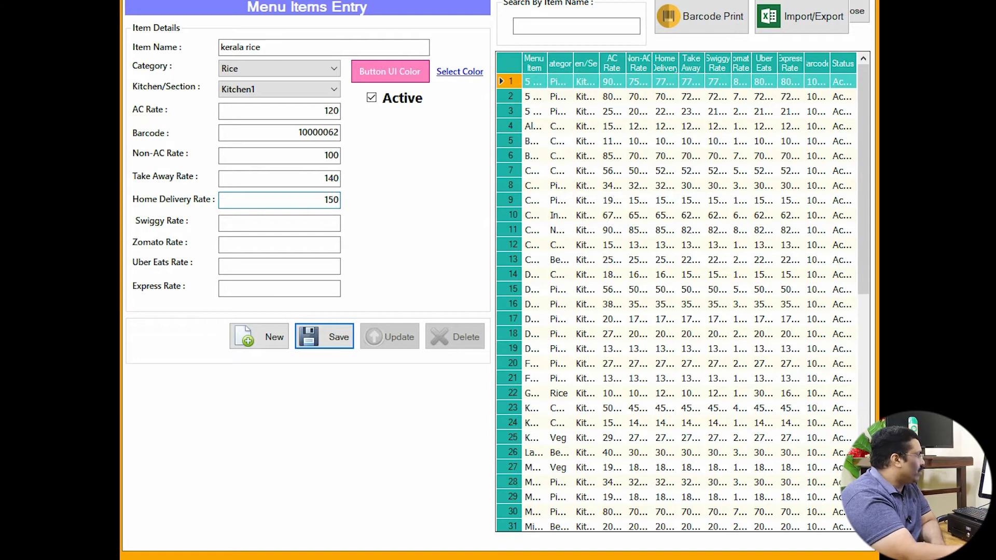
pyautogui.press('Tab')
# Enter rates Swiggy 160, Zomato 170, Uber Eats 180 and Express 190, then save the item.
pyautogui.write('160')
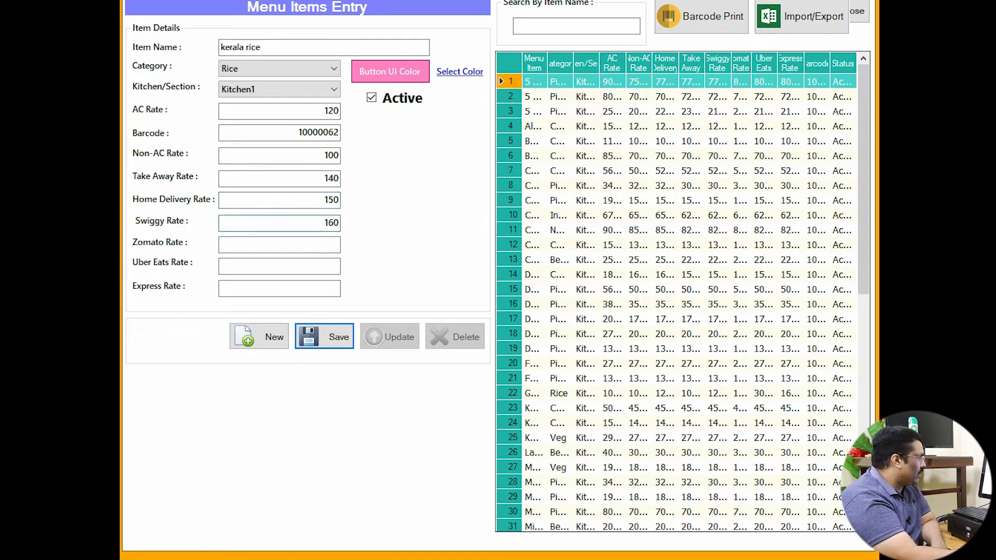
pyautogui.press('Tab')
pyautogui.write('170')
pyautogui.press('Tab')
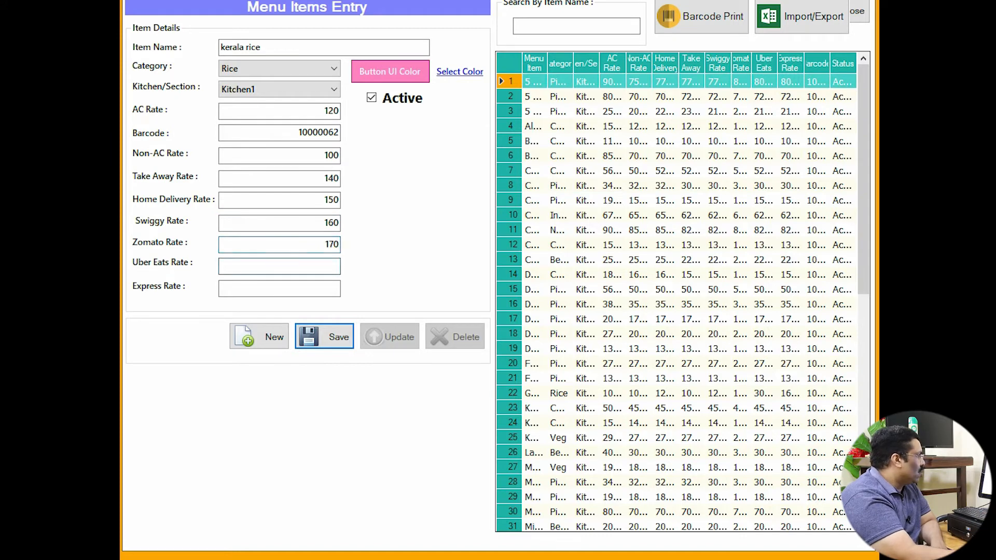
pyautogui.write('180')
pyautogui.press('Tab')
pyautogui.write('1920')
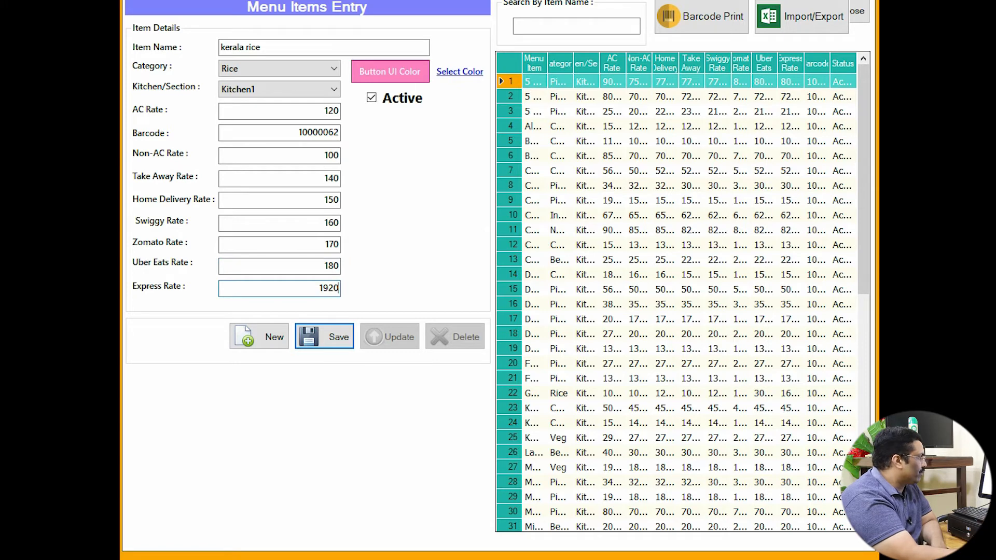
pyautogui.press('BackSpace')
pyautogui.press('BackSpace')
pyautogui.write('0')
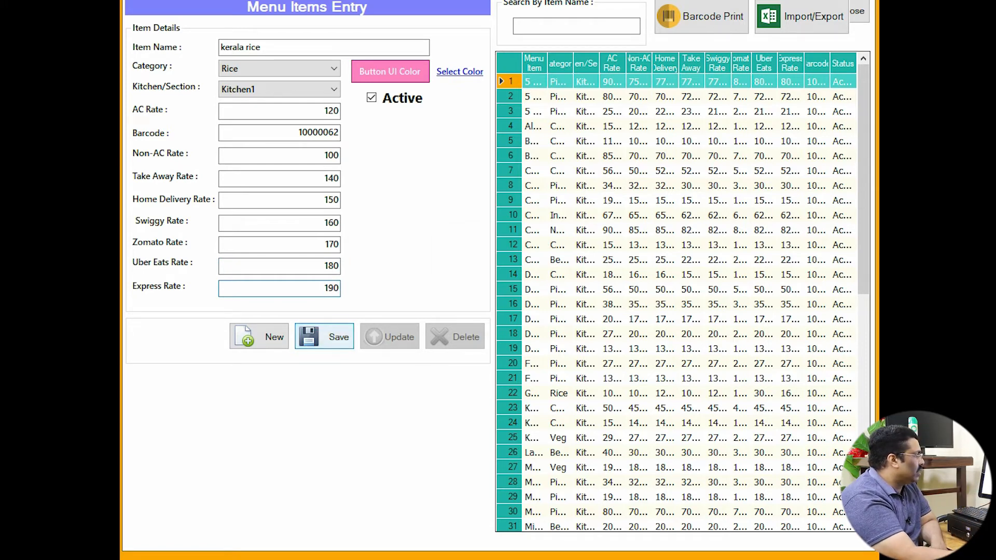
pyautogui.click(324, 336)
# Dismiss the save confirmation and switch from Back Office to the POS billing window.
pyautogui.click(530, 318)
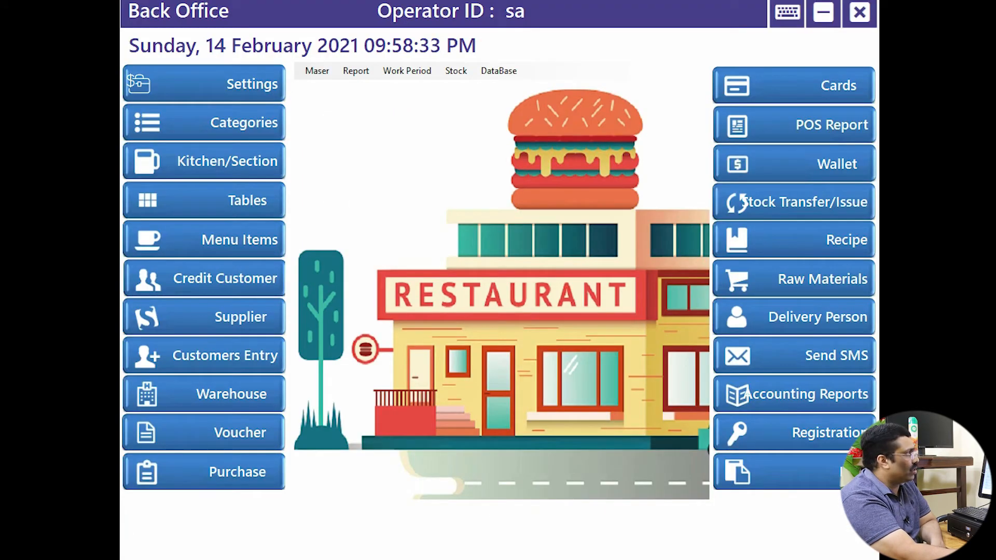
pyautogui.click(824, 12)
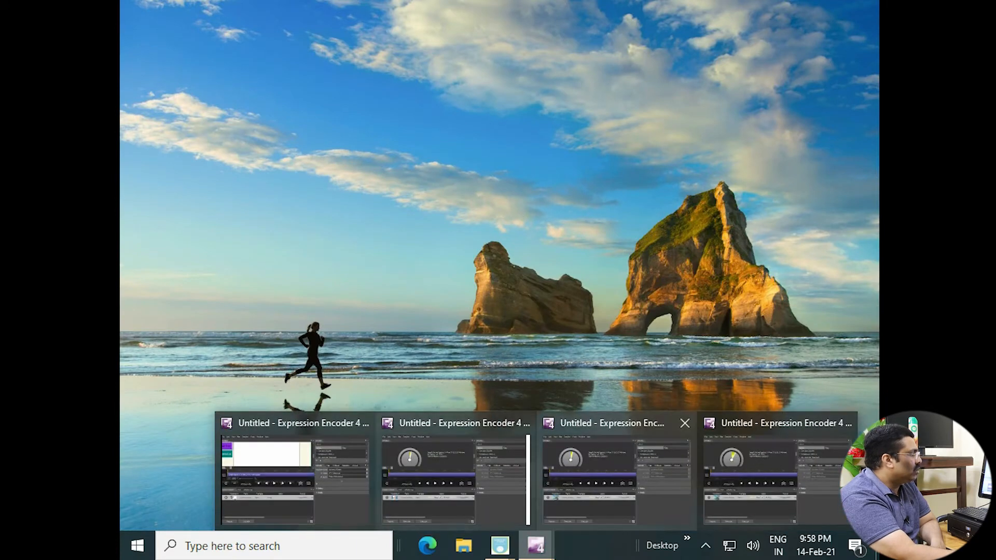
pyautogui.moveTo(500, 545)
pyautogui.click(573, 471)
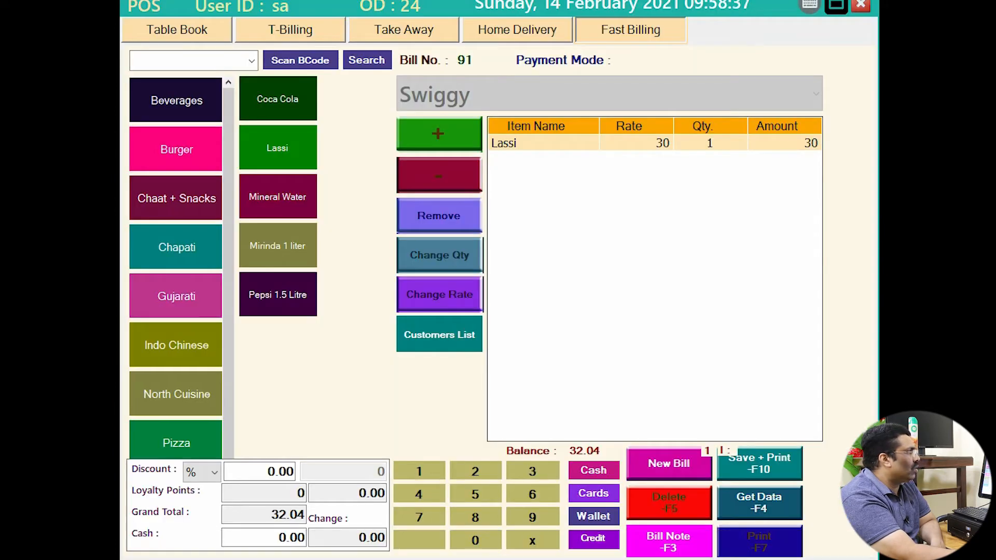
# Log out of the Front Office, log back in with the PIN, and reopen POS billing.
pyautogui.click(861, 5)
pyautogui.click(801, 104)
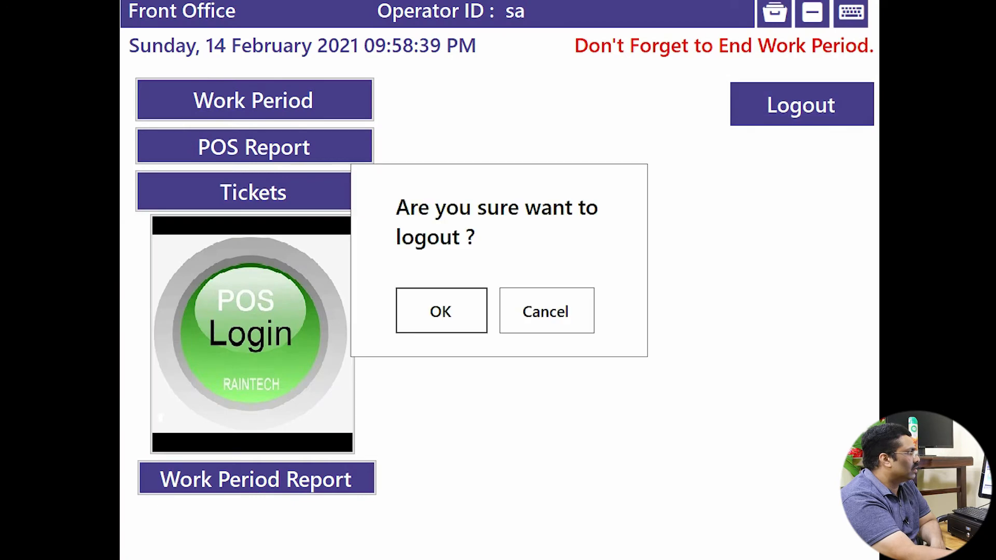
pyautogui.press('Return')
pyautogui.write('•••')
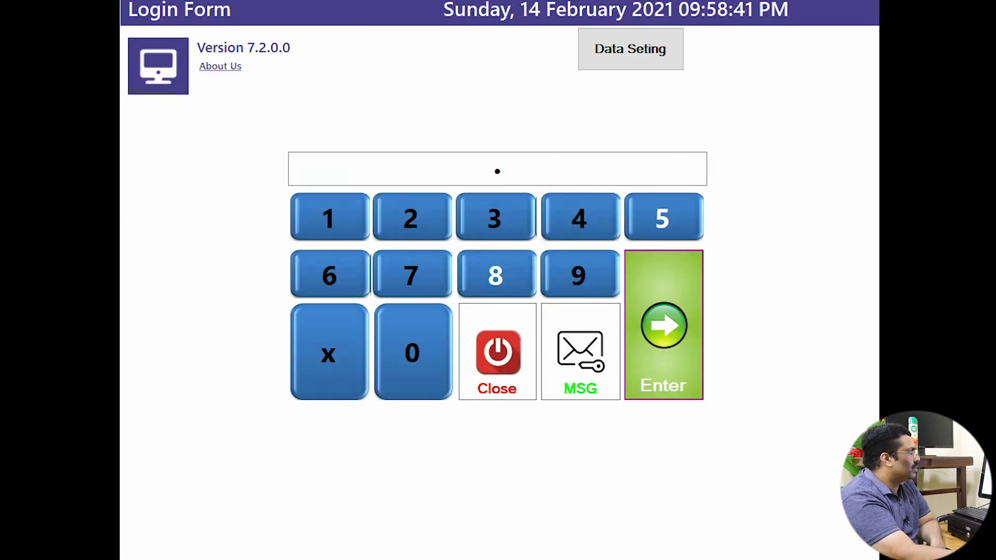
pyautogui.press('Return')
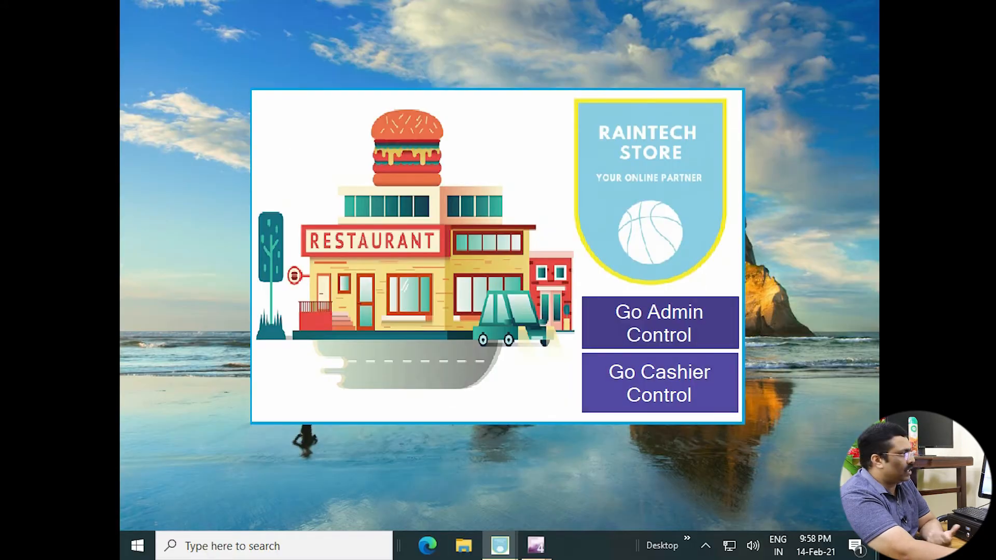
pyautogui.click(660, 383)
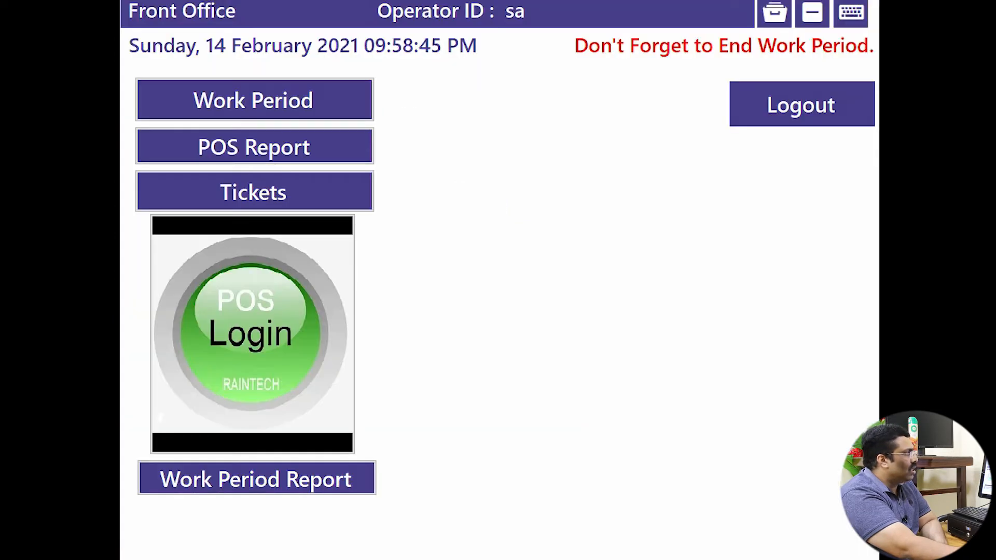
pyautogui.click(252, 333)
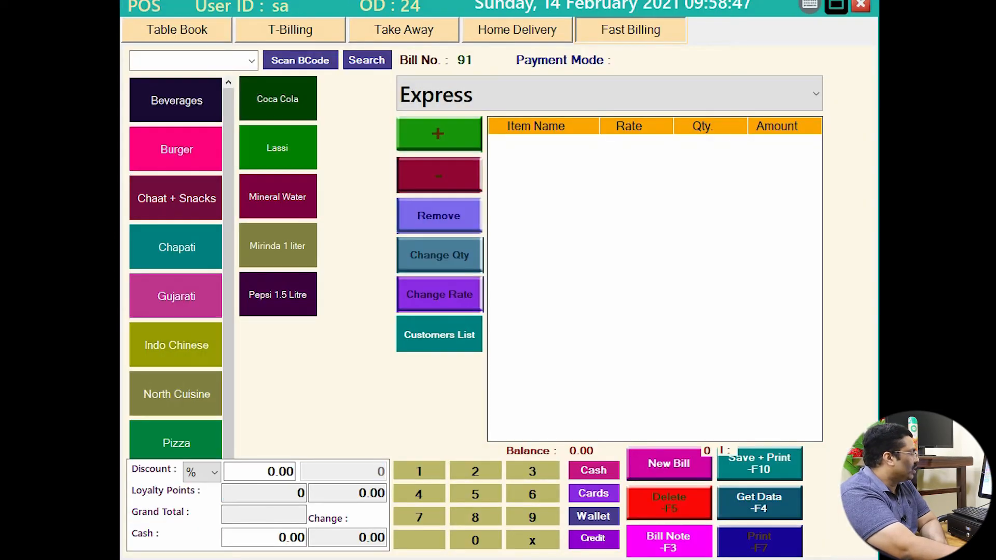
# Add kerala rice from the Rice category to the Express bill, charged at 190.
pyautogui.scroll(-1, 175, 345)
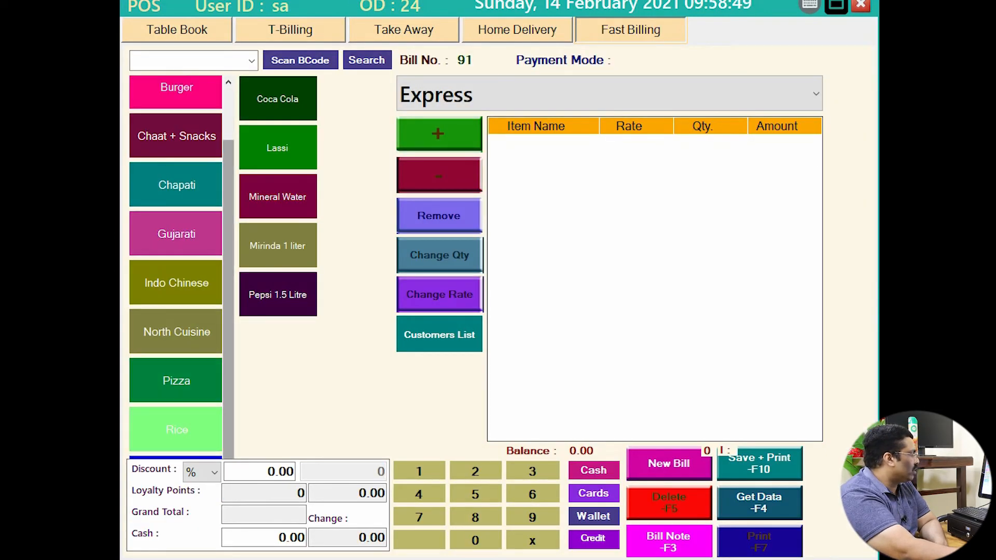
pyautogui.scroll(1, 175, 267)
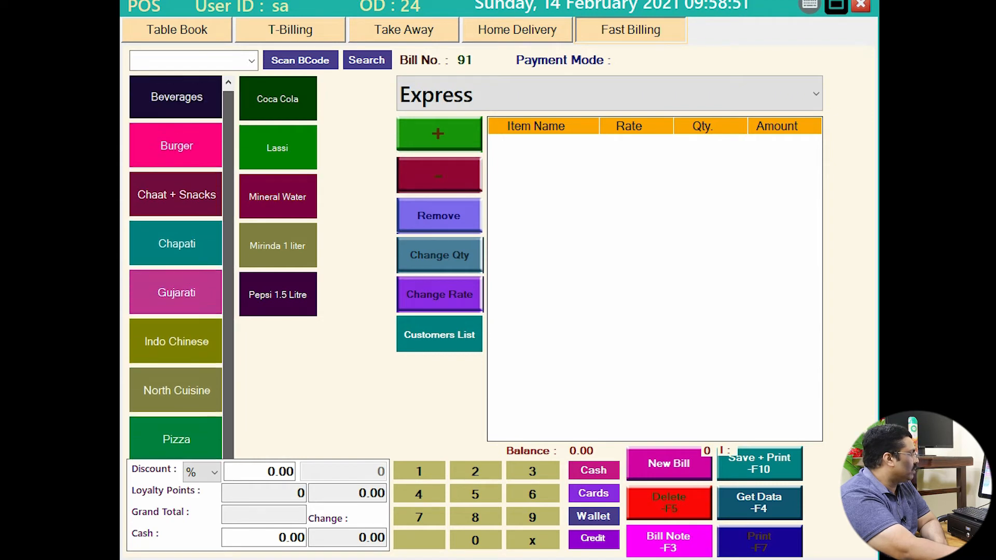
pyautogui.scroll(-1, 175, 423)
pyautogui.click(174, 430)
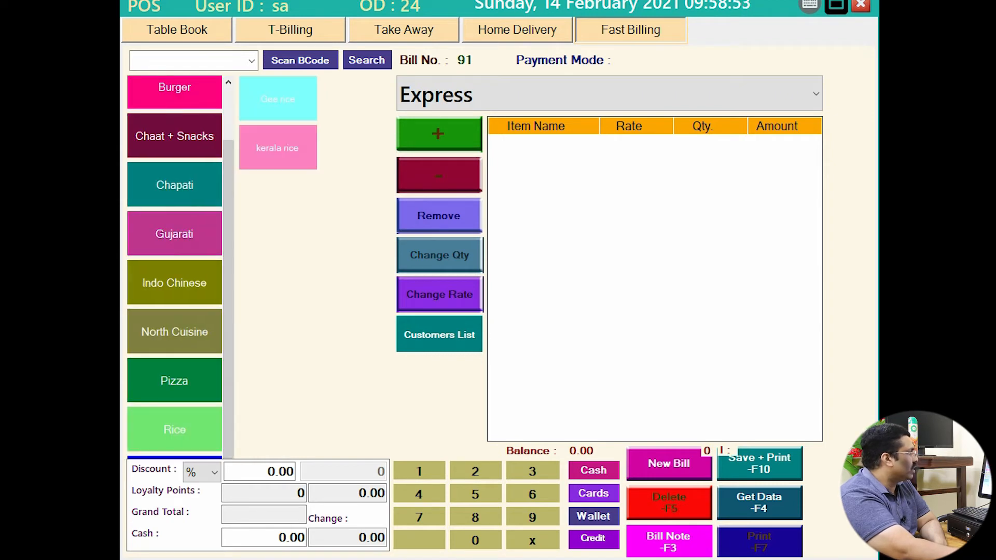
pyautogui.click(277, 148)
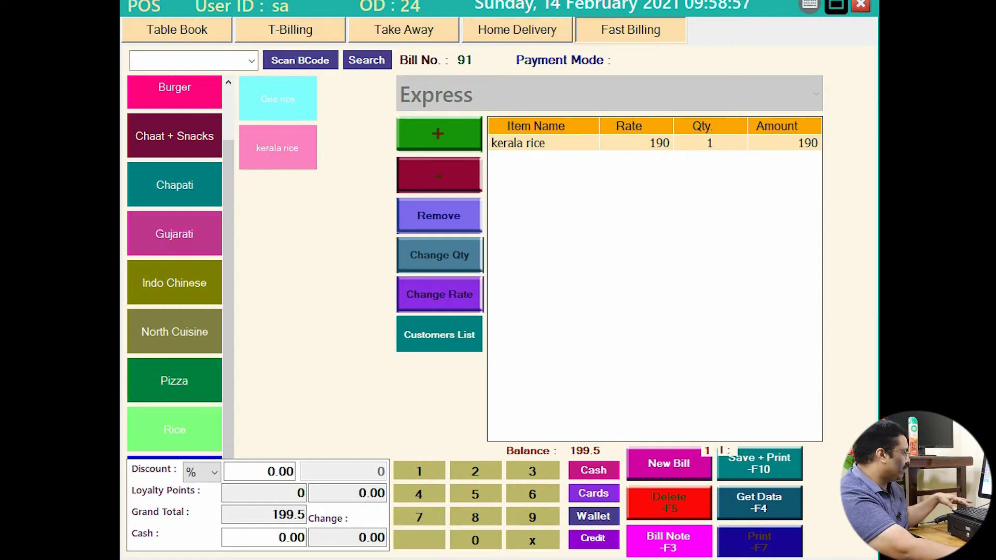
pyautogui.moveTo(785, 123)
pyautogui.mouseDown()
pyautogui.moveTo(802, 157)
pyautogui.moveTo(834, 174)
pyautogui.mouseUp()
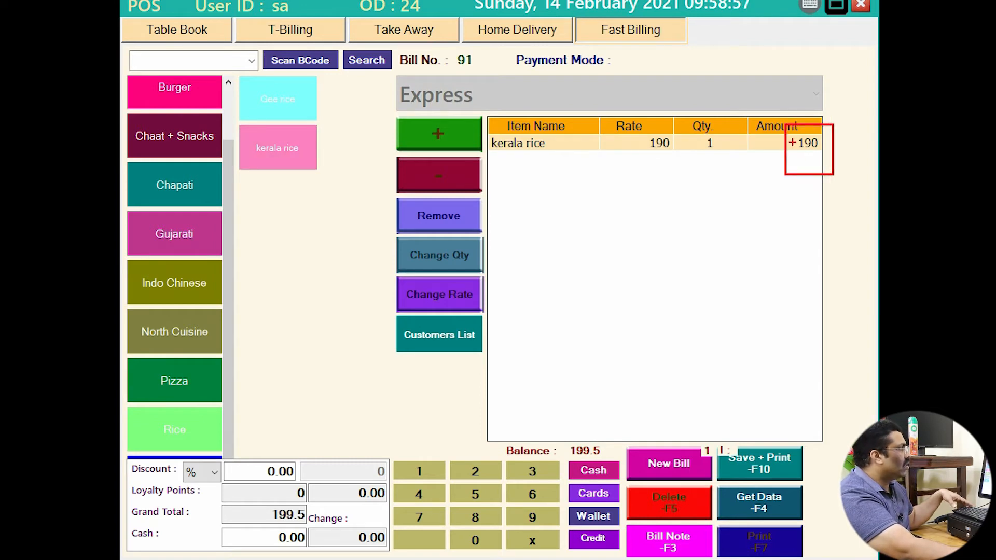
pyautogui.press('Escape')
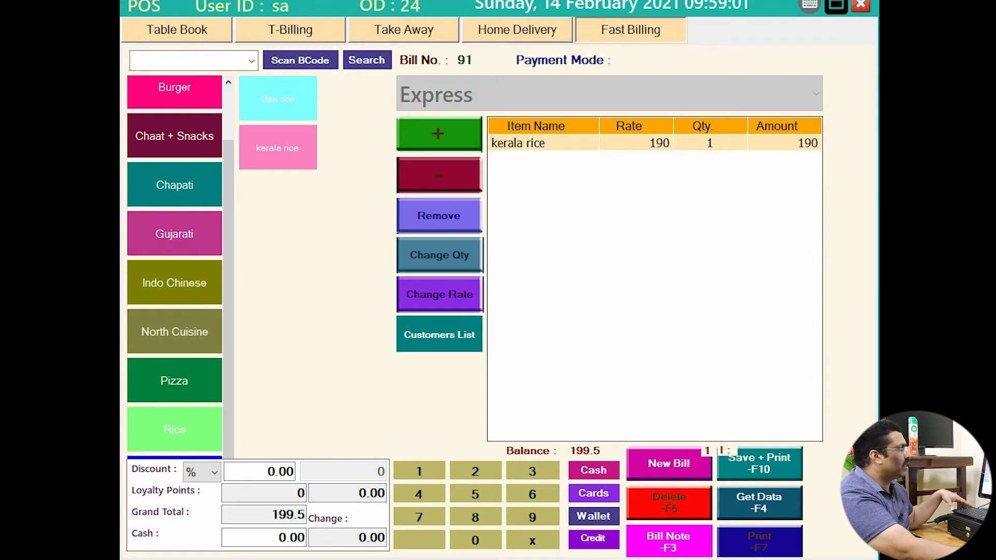
# Switch to Swiggy and add kerala rice at 160 (total 168), then clear the bill.
pyautogui.click(609, 93)
pyautogui.click(609, 158)
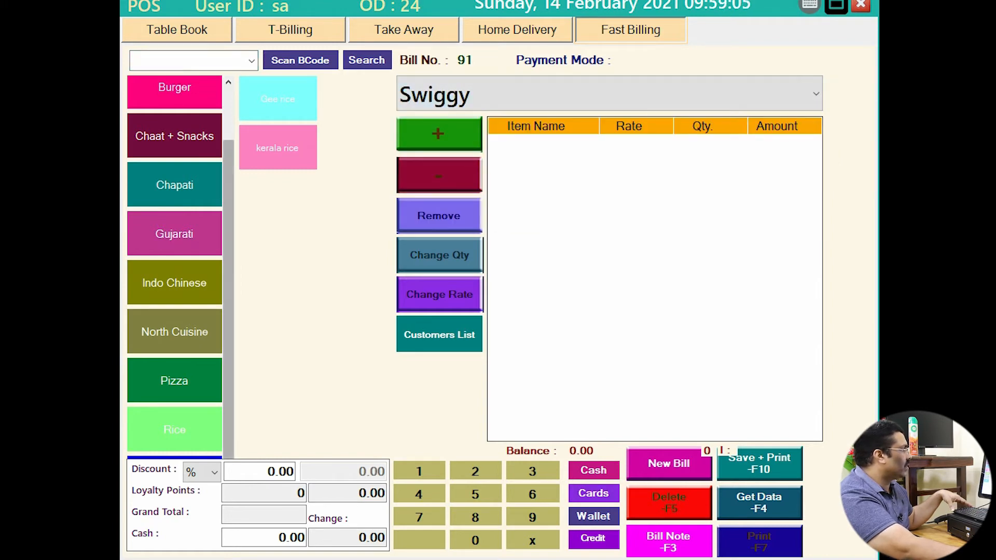
pyautogui.click(277, 148)
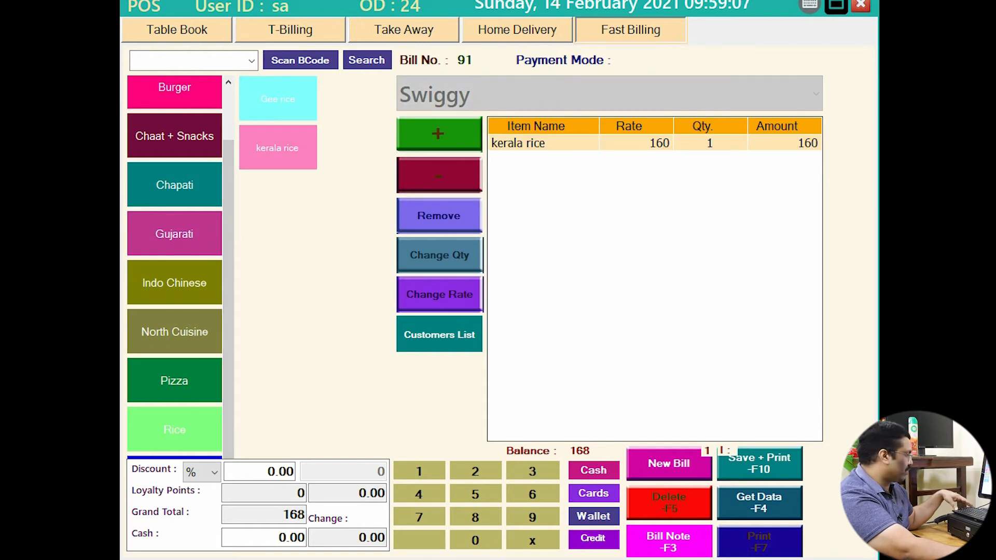
pyautogui.hotkey('ctrl', '2')
pyautogui.moveTo(775, 133); pyautogui.dragTo(840, 167)
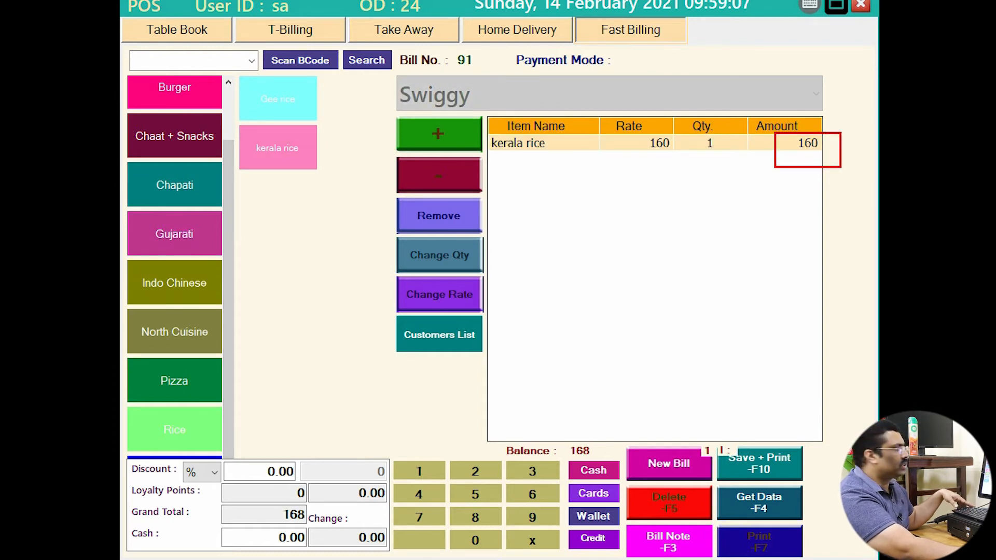
pyautogui.press('Escape')
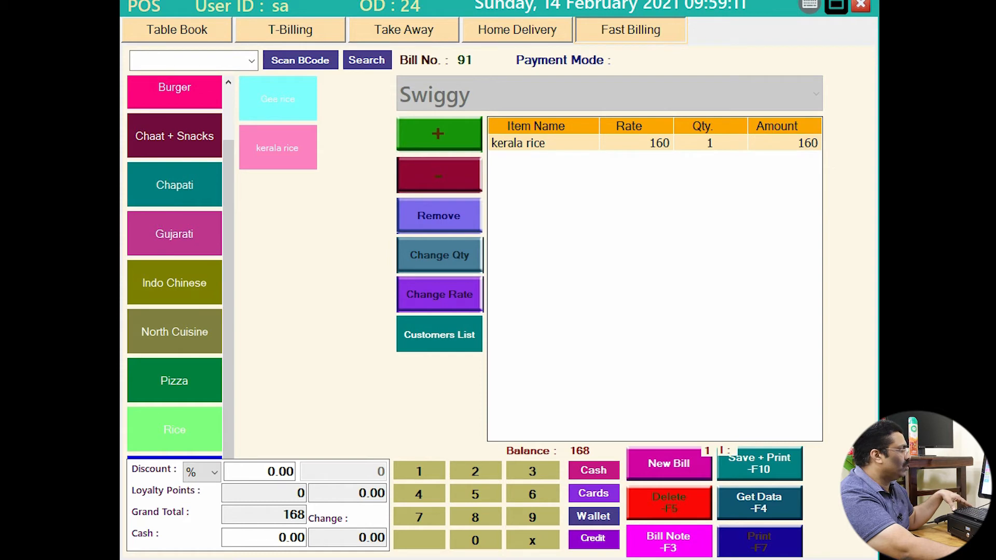
pyautogui.click(669, 464)
# Add kerala rice to a bill under Uber Eats, charged at 180.
pyautogui.click(609, 93)
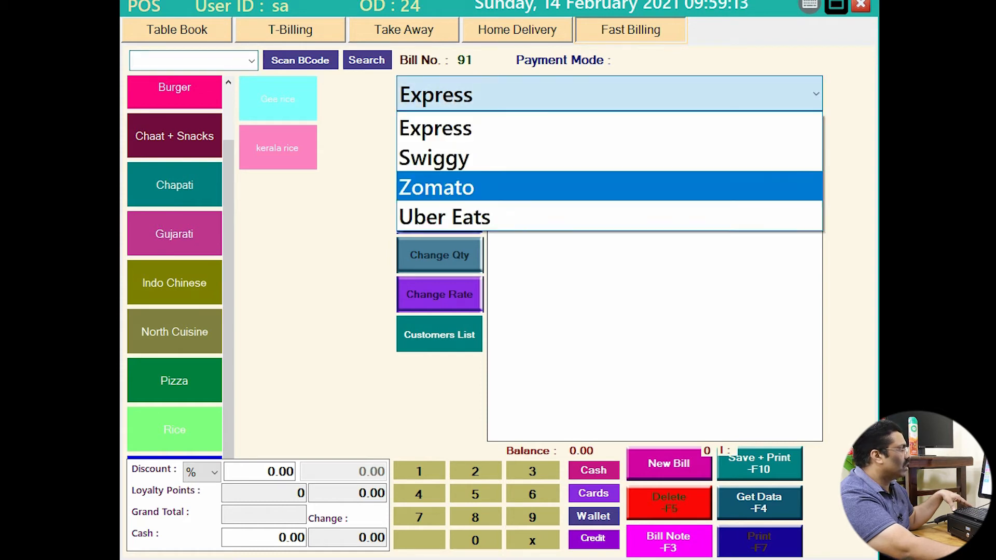
pyautogui.click(610, 217)
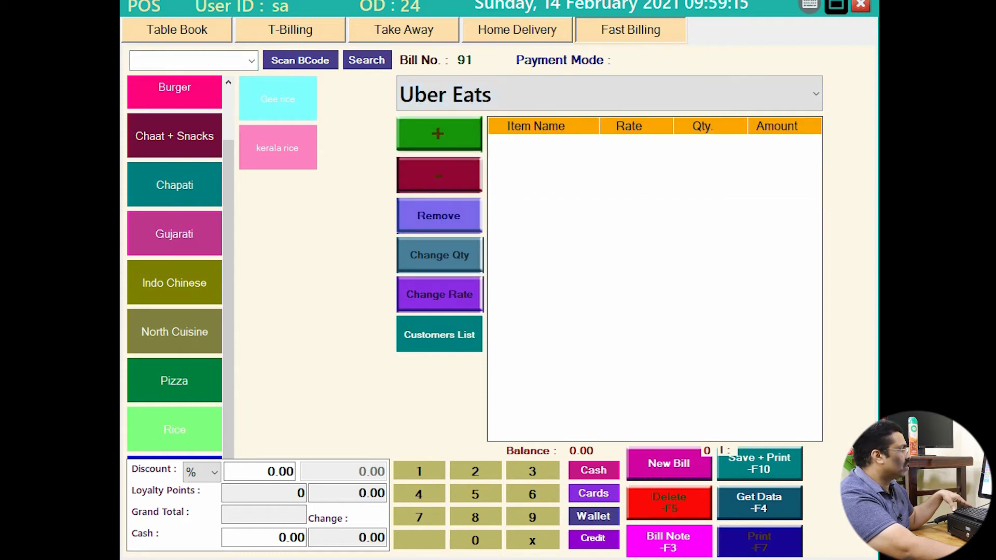
pyautogui.click(277, 148)
pyautogui.hotkey('ctrl', '2')
pyautogui.moveTo(776, 126); pyautogui.dragTo(833, 165)
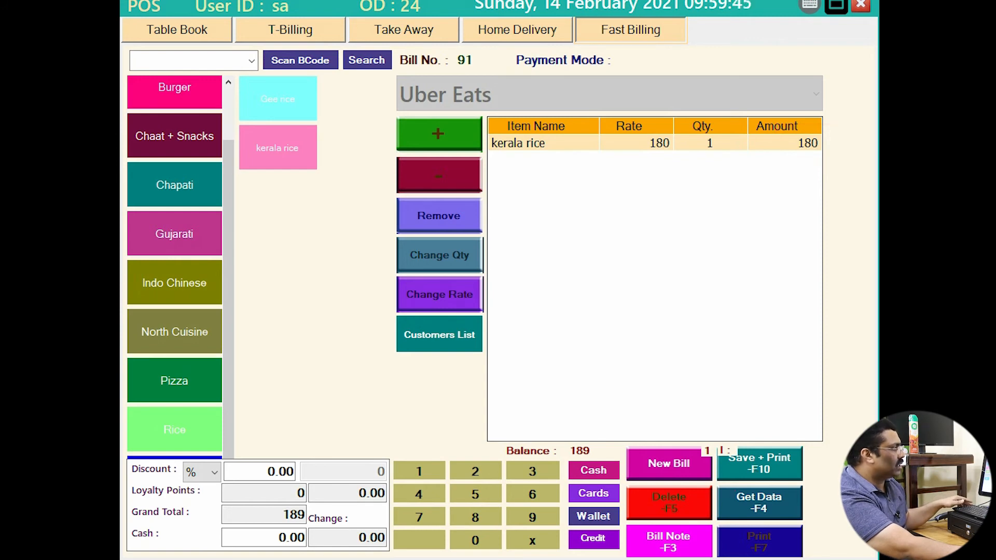
# Save and print the Uber Eats bill totalling 189, then minimise the POS window.
pyautogui.click(752, 467)
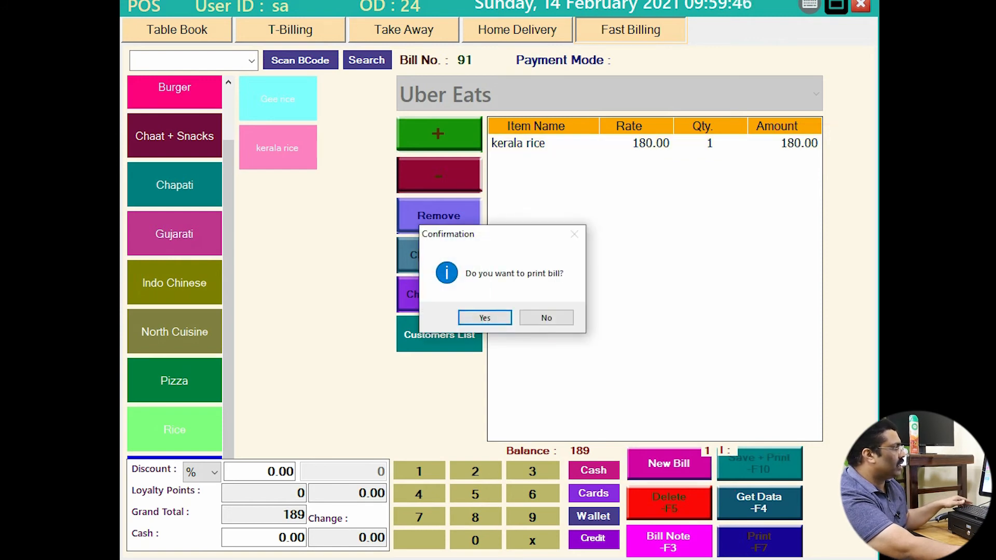
pyautogui.press('Return')
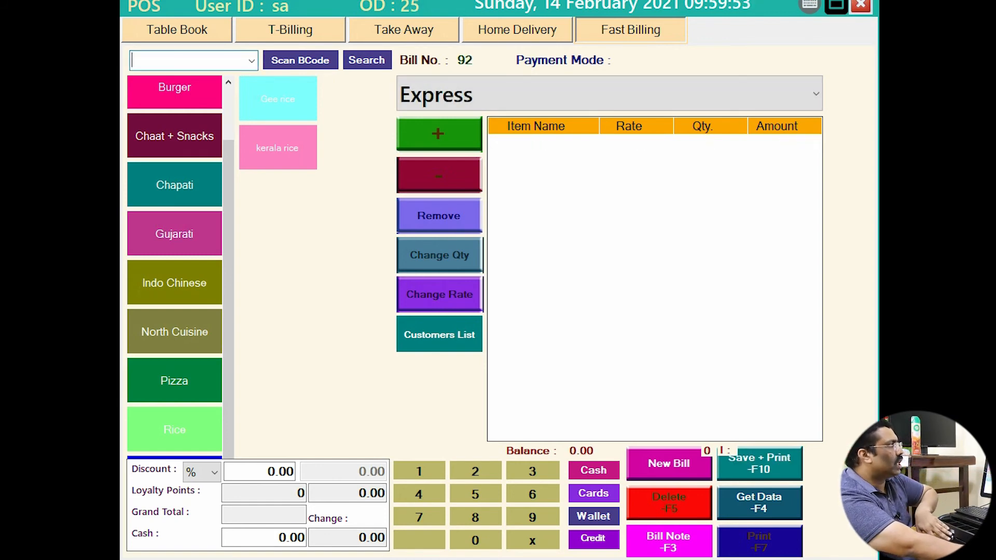
pyautogui.click(836, 5)
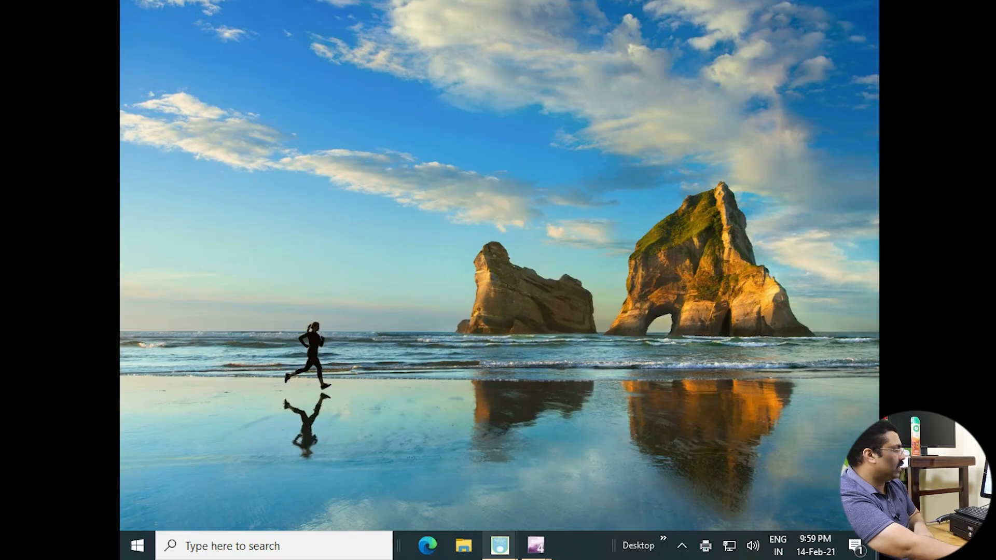
# Check the overall POS report's Billing Type totals (Express 8,016.00, Zomato 727.00, Uber Eats 189.00), then close it.
pyautogui.click(500, 545)
pyautogui.click(423, 467)
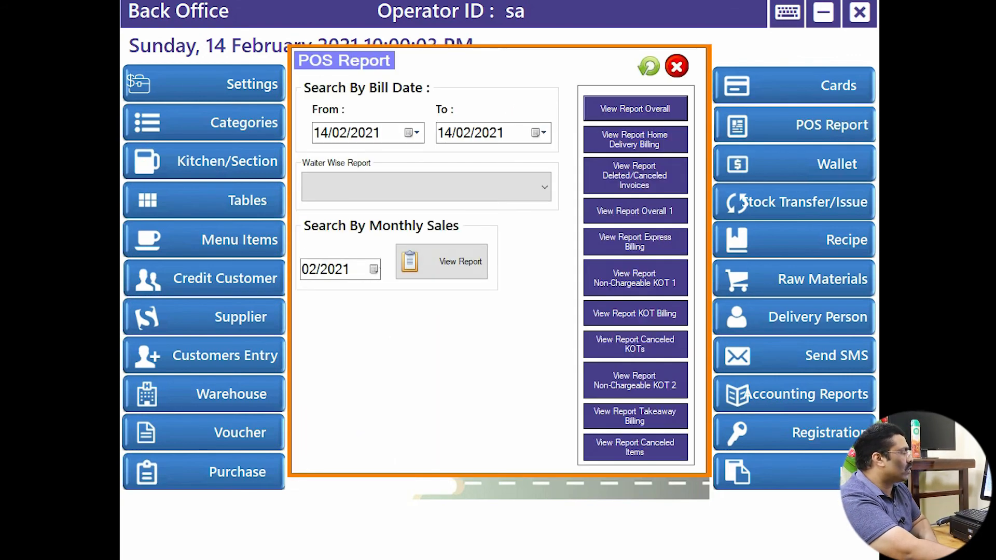
pyautogui.click(635, 108)
pyautogui.scroll(-3, 495, 301)
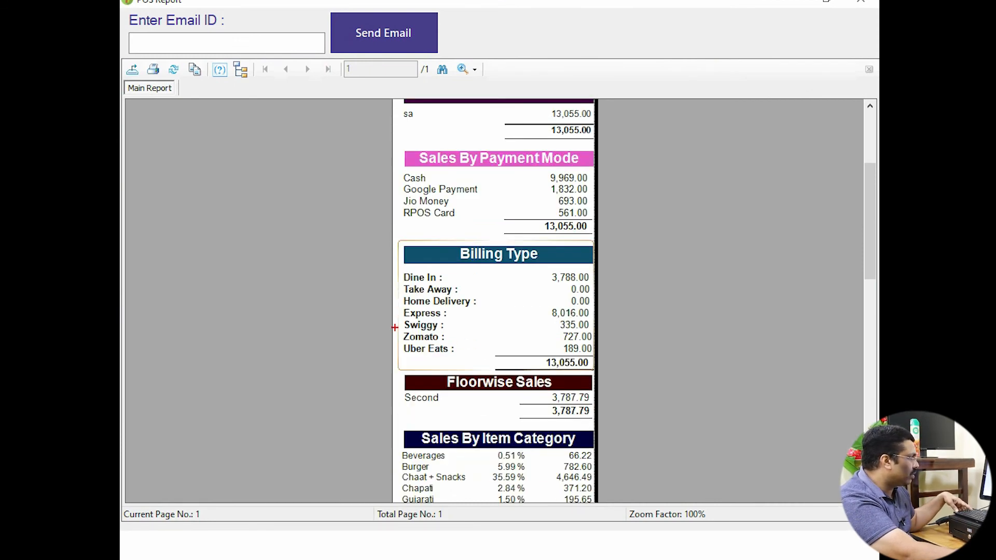
pyautogui.moveTo(395, 328)
pyautogui.mouseDown()
pyautogui.moveTo(471, 358)
pyautogui.moveTo(599, 358)
pyautogui.mouseUp()
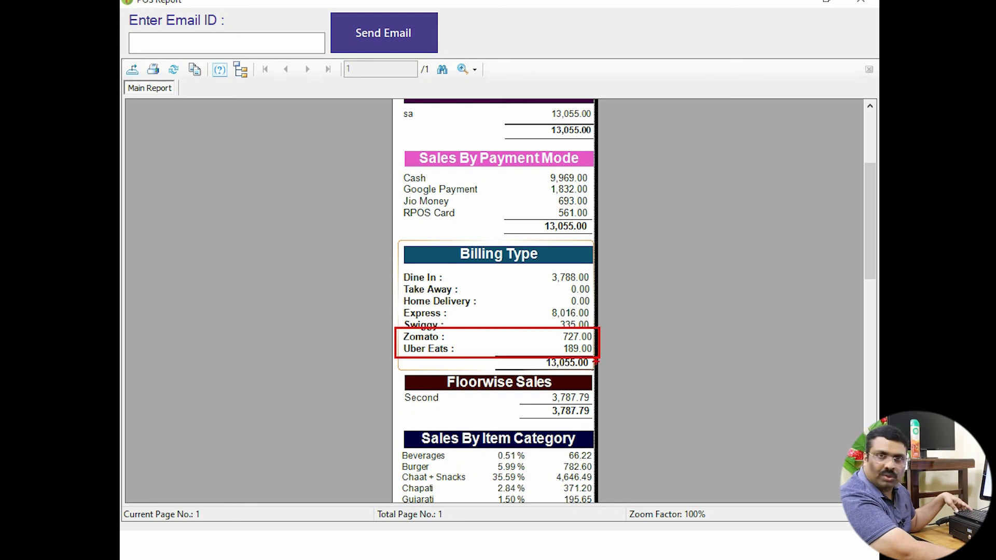
pyautogui.press('Escape')
pyautogui.click(861, 2)
pyautogui.click(677, 66)
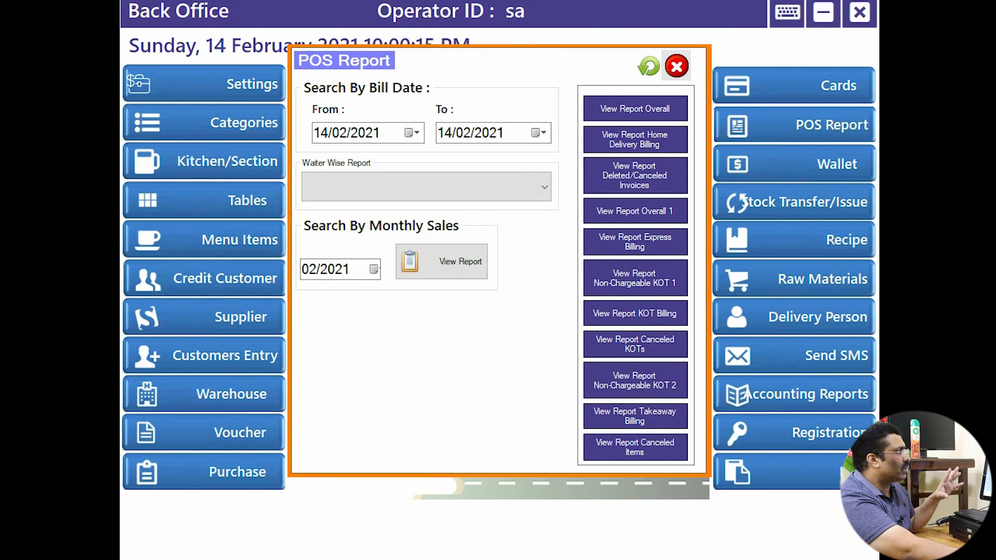